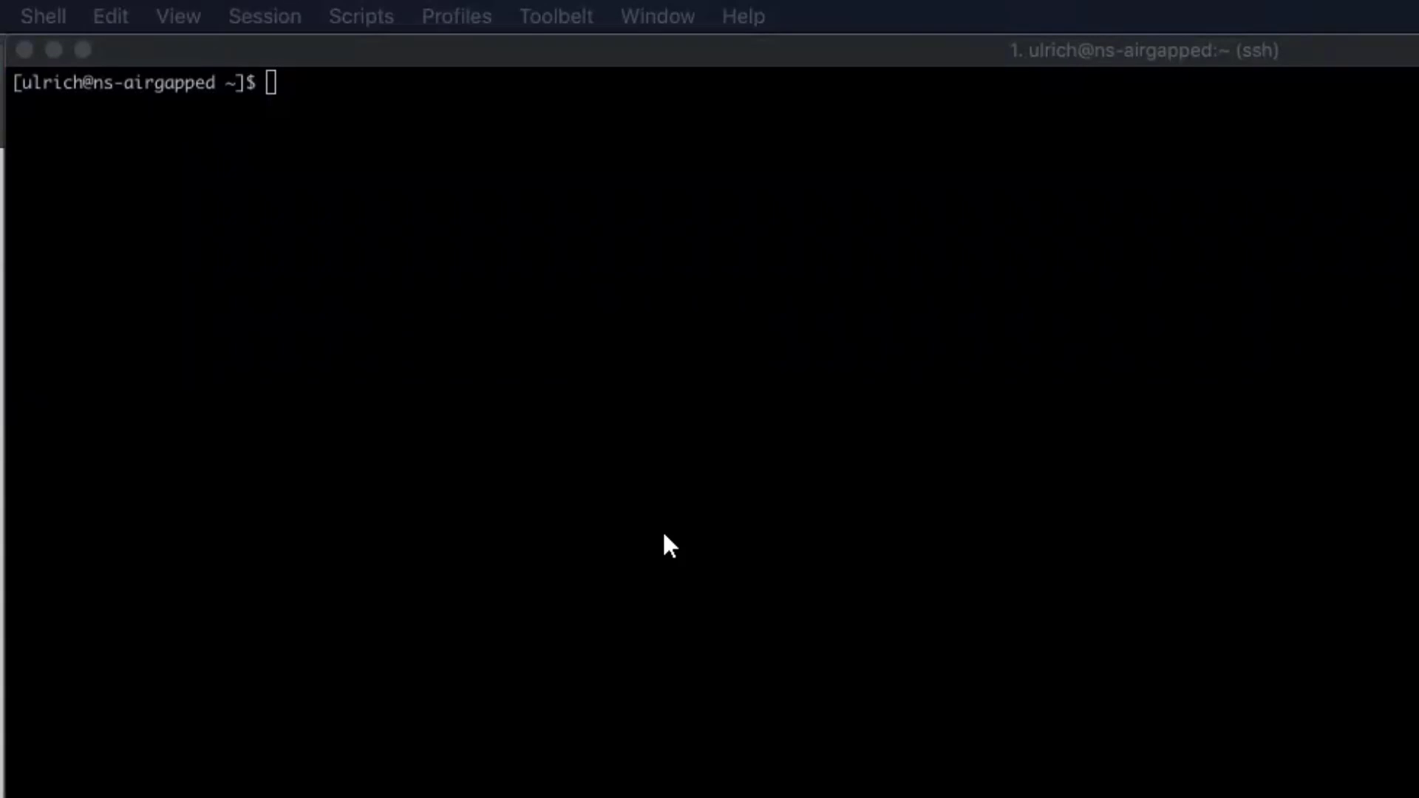
Step: Focus the iTerm2 SSH session on the air-gapped host so it accepts commands
{"action": "left_click", "coordinate": [571, 390]}
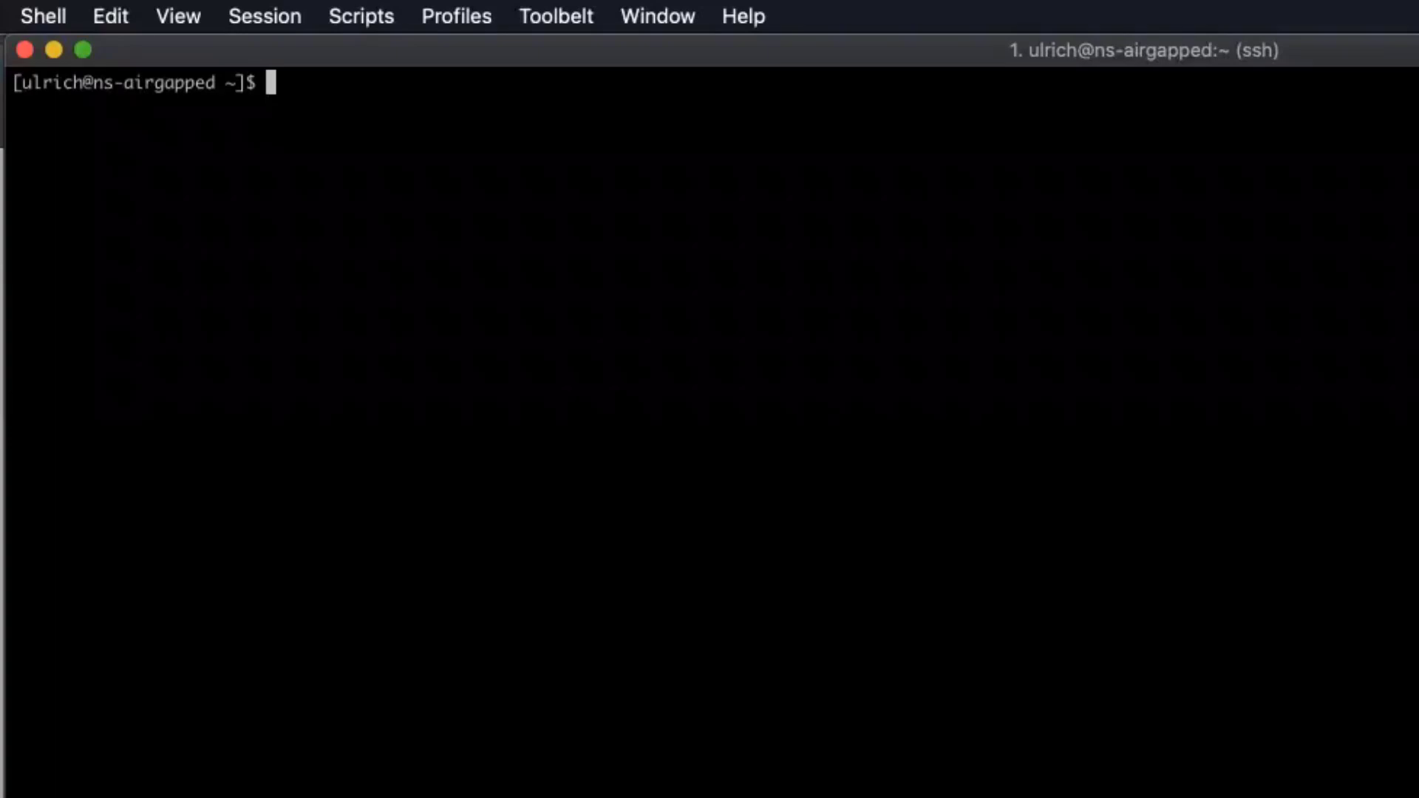
{"action": "type", "text": "sudo "}
{"action": "type", "text": "/o"}
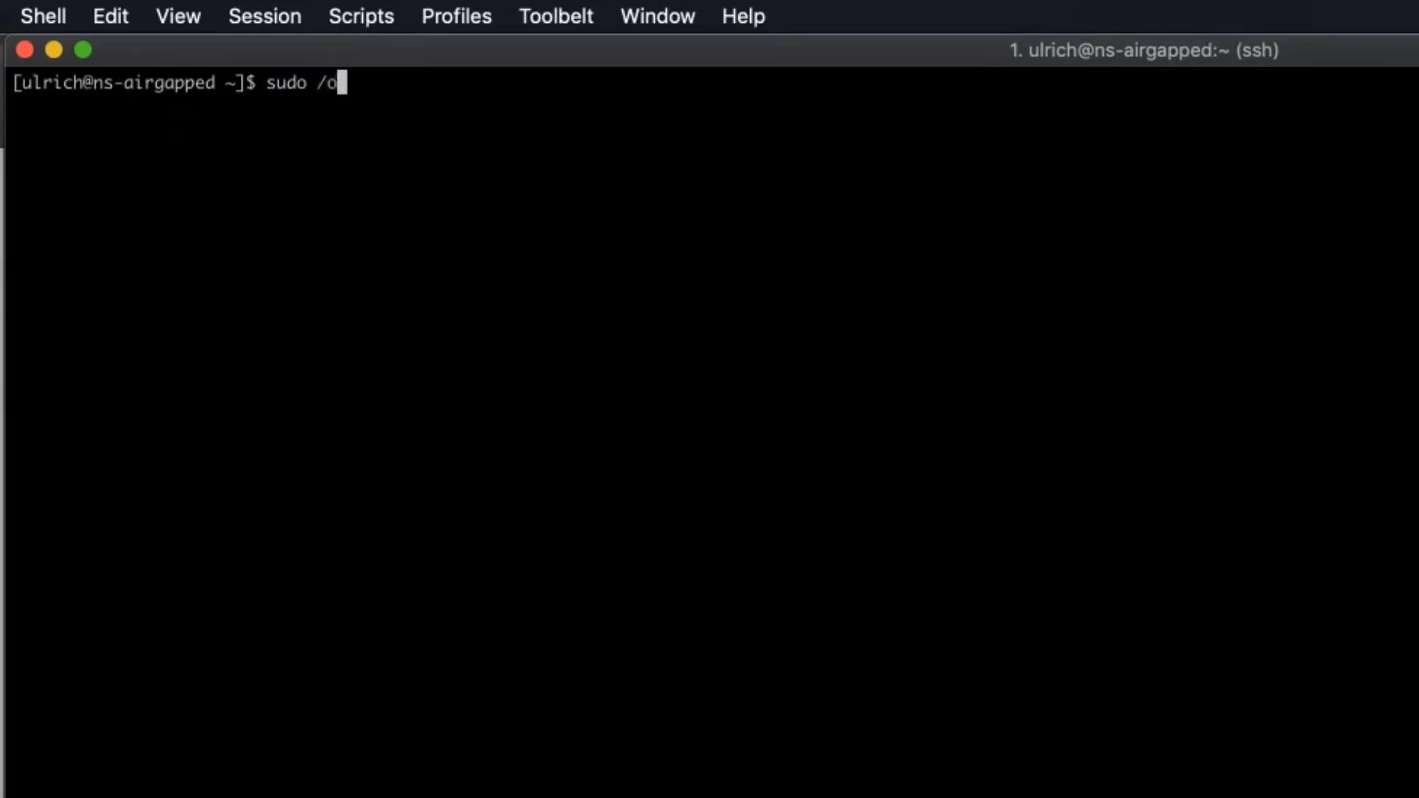
Step: Run sudo /opt/nessus/sbin/nessuscli fetch --challenge and authenticate to print the challenge code
{"action": "key", "text": "Tab"}
{"action": "type", "text": "ne"}
{"action": "key", "text": "Tab"}
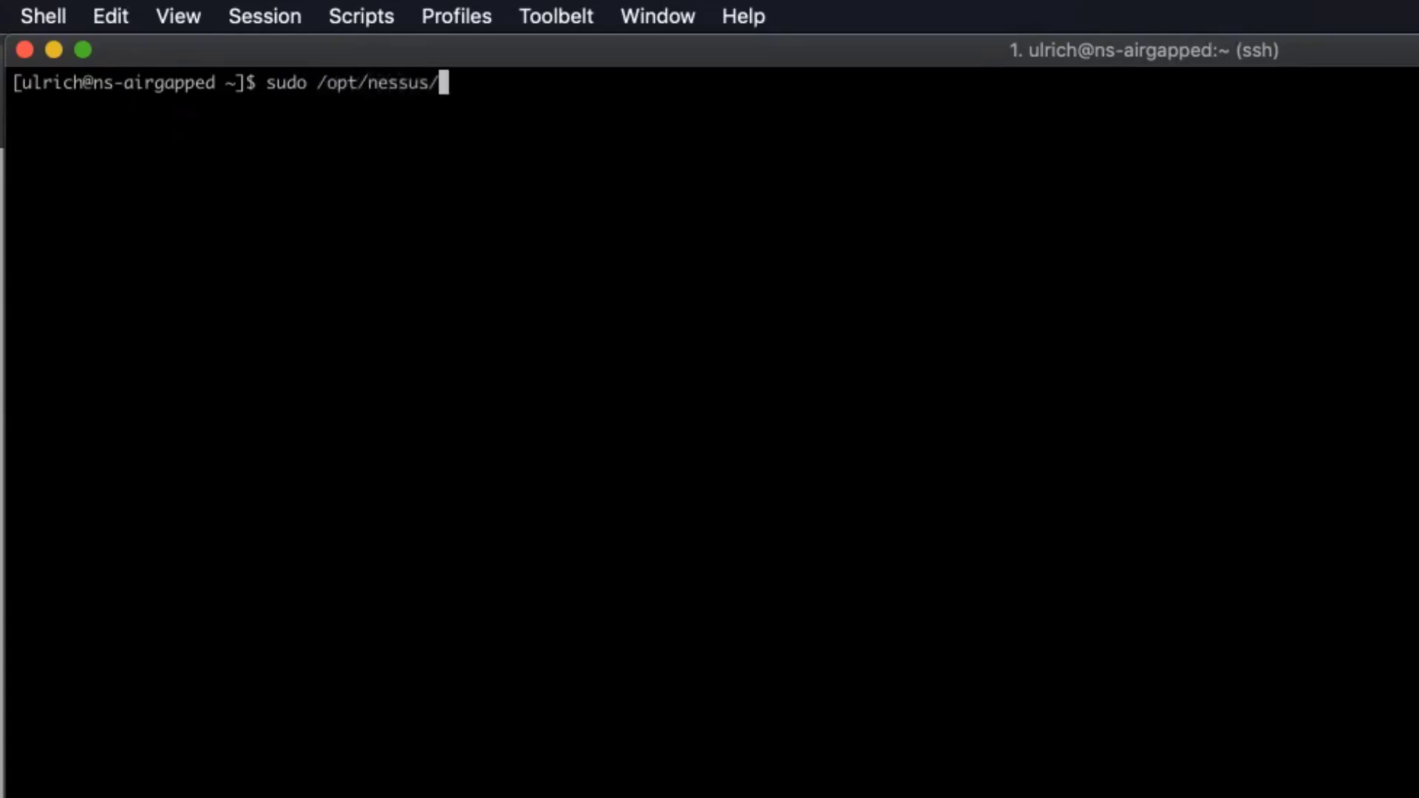
{"action": "type", "text": "s"}
{"action": "key", "text": "Tab"}
{"action": "type", "text": "ne"}
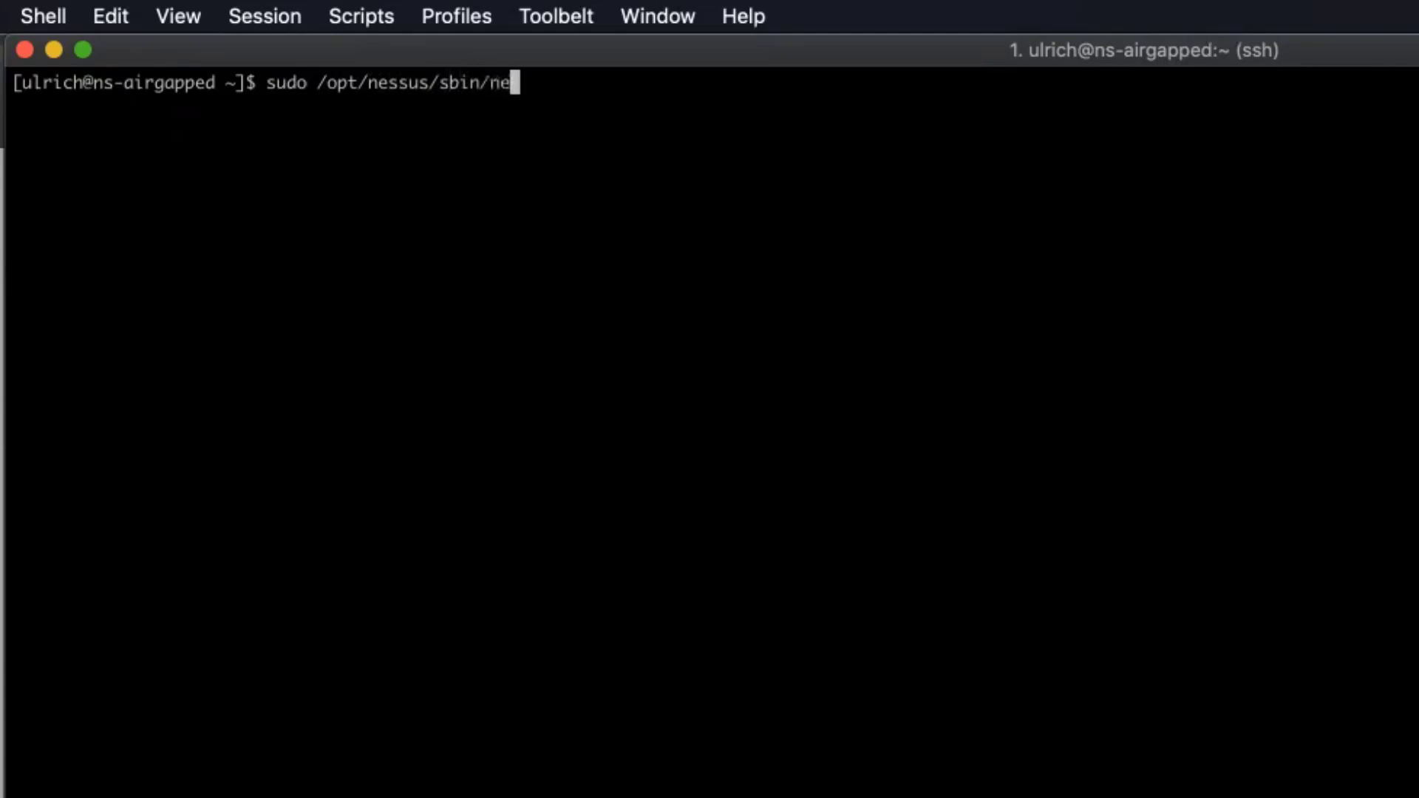
{"action": "type", "text": "ss"}
{"action": "key", "text": "Tab"}
{"action": "type", "text": "cl"}
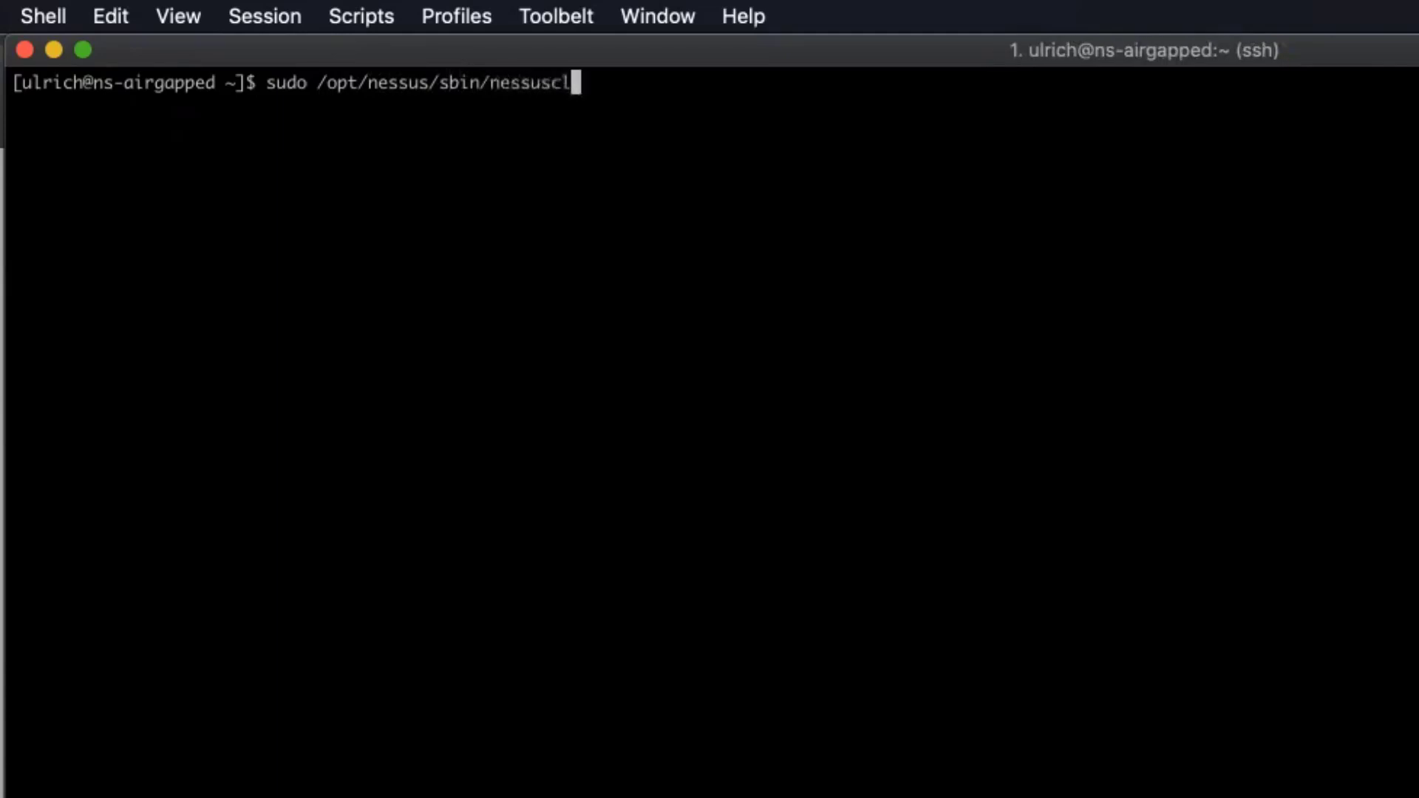
{"action": "key", "text": "Tab"}
{"action": "type", "text": "fetch "}
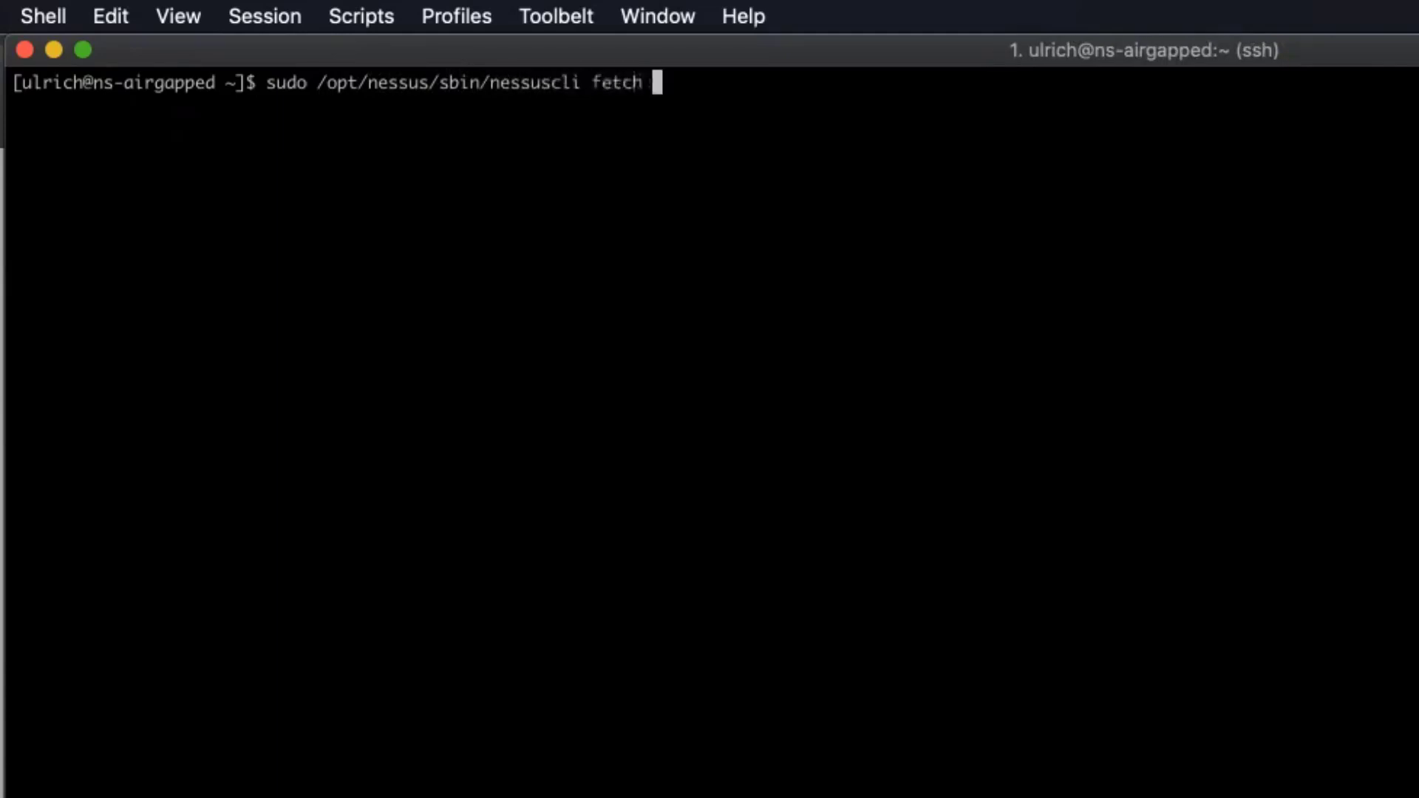
{"action": "type", "text": "--challenge"}
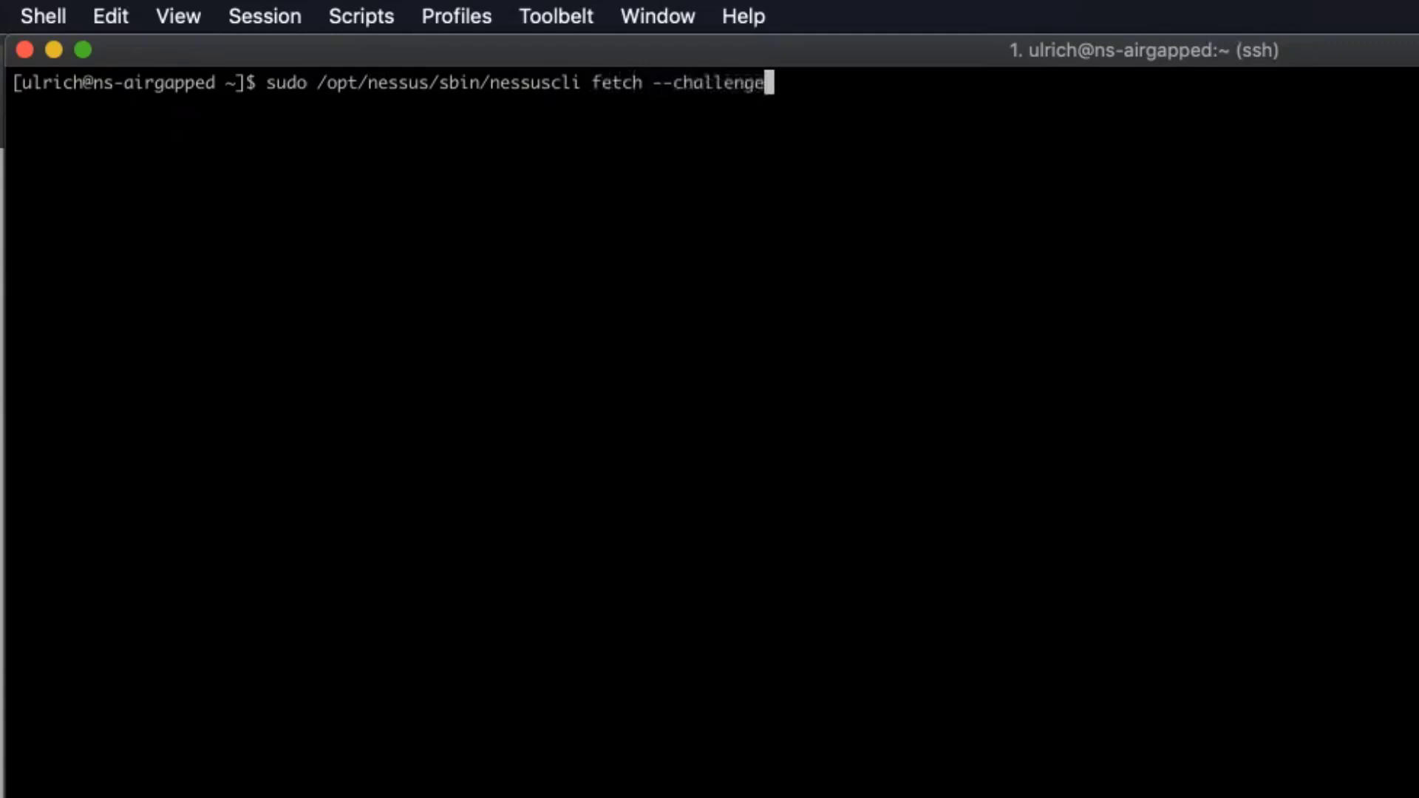
{"action": "key", "text": "Return"}
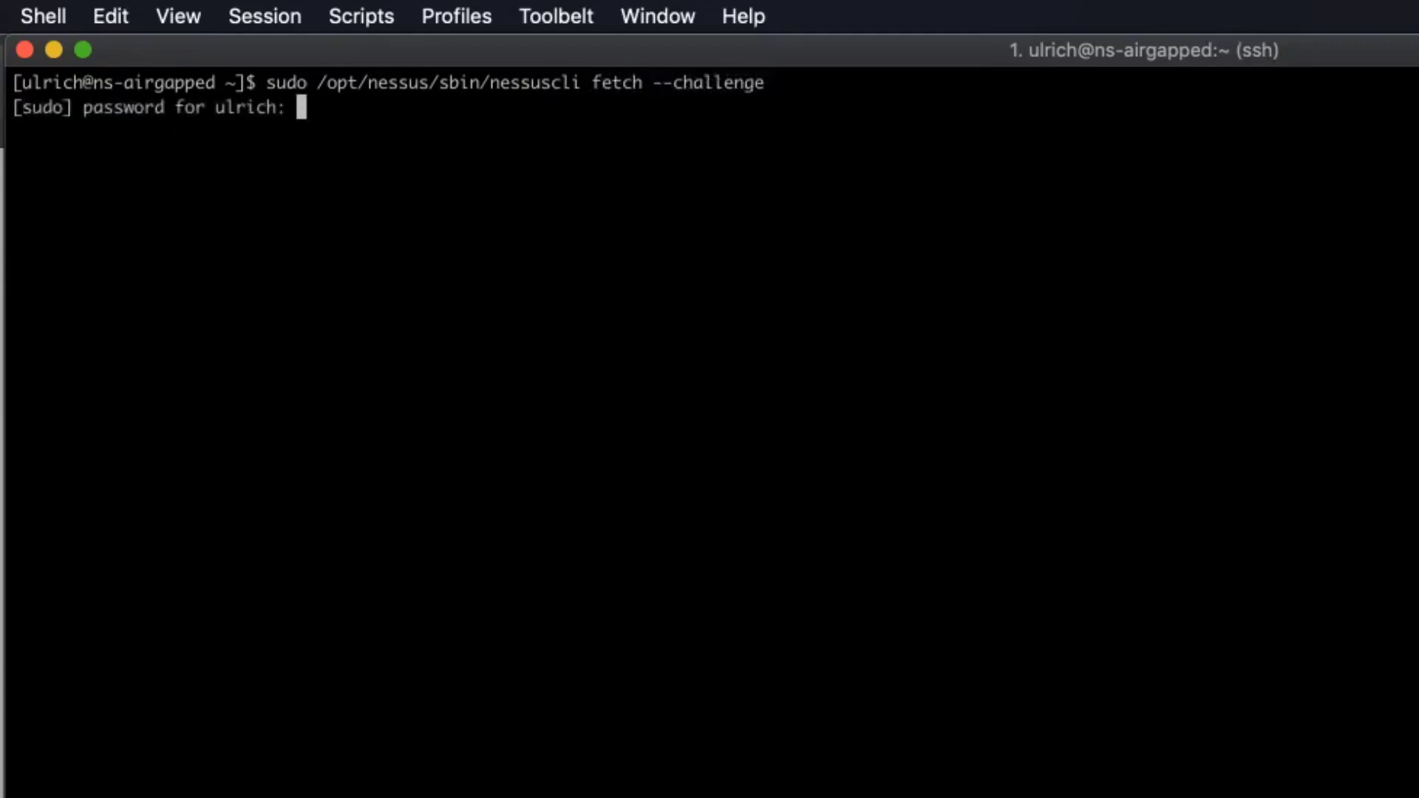
{"action": "key", "text": "Return"}
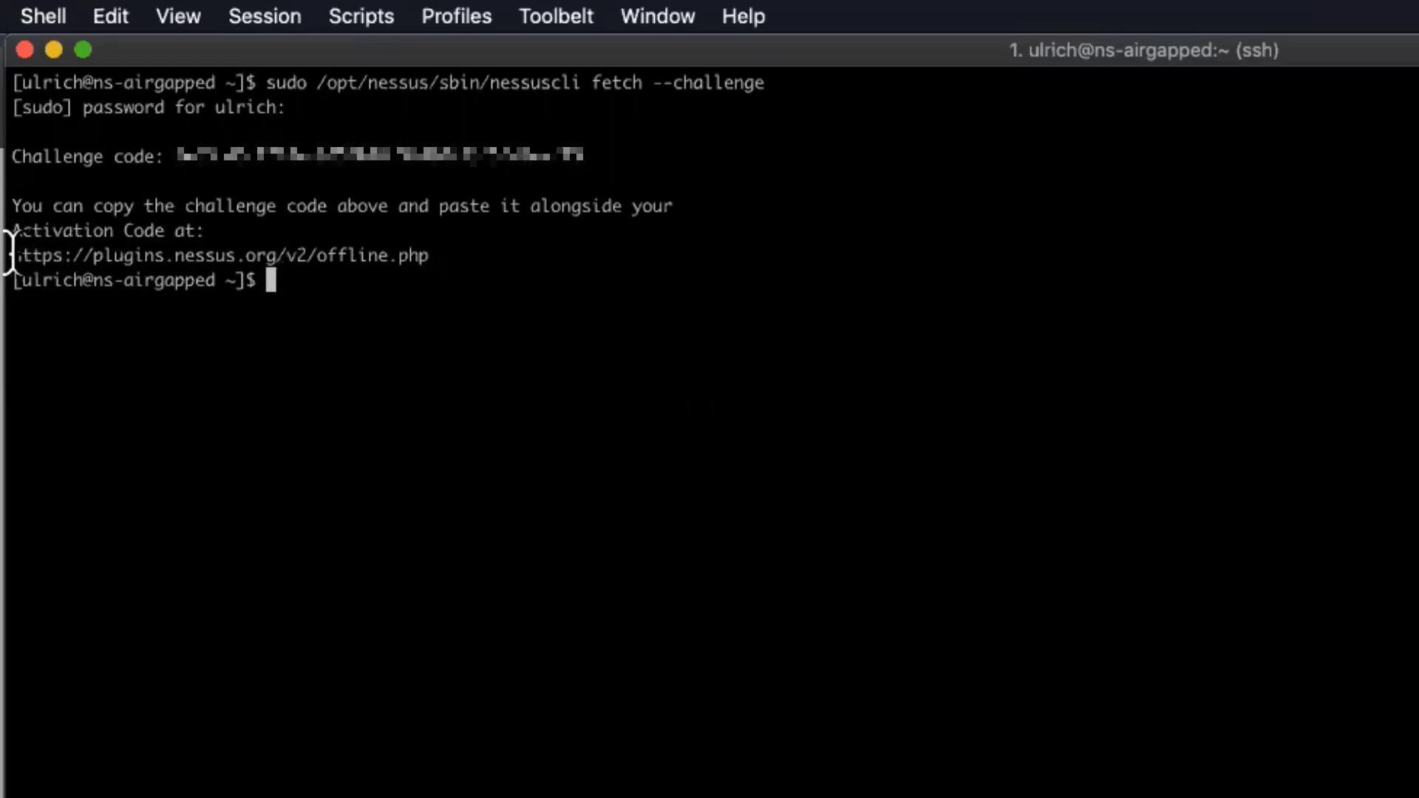
Step: Select the printed offline.php license page address for copying
{"action": "left_click_drag", "start_coordinate": [11, 255], "coordinate": [429, 254]}
{"action": "key", "text": "super+c"}
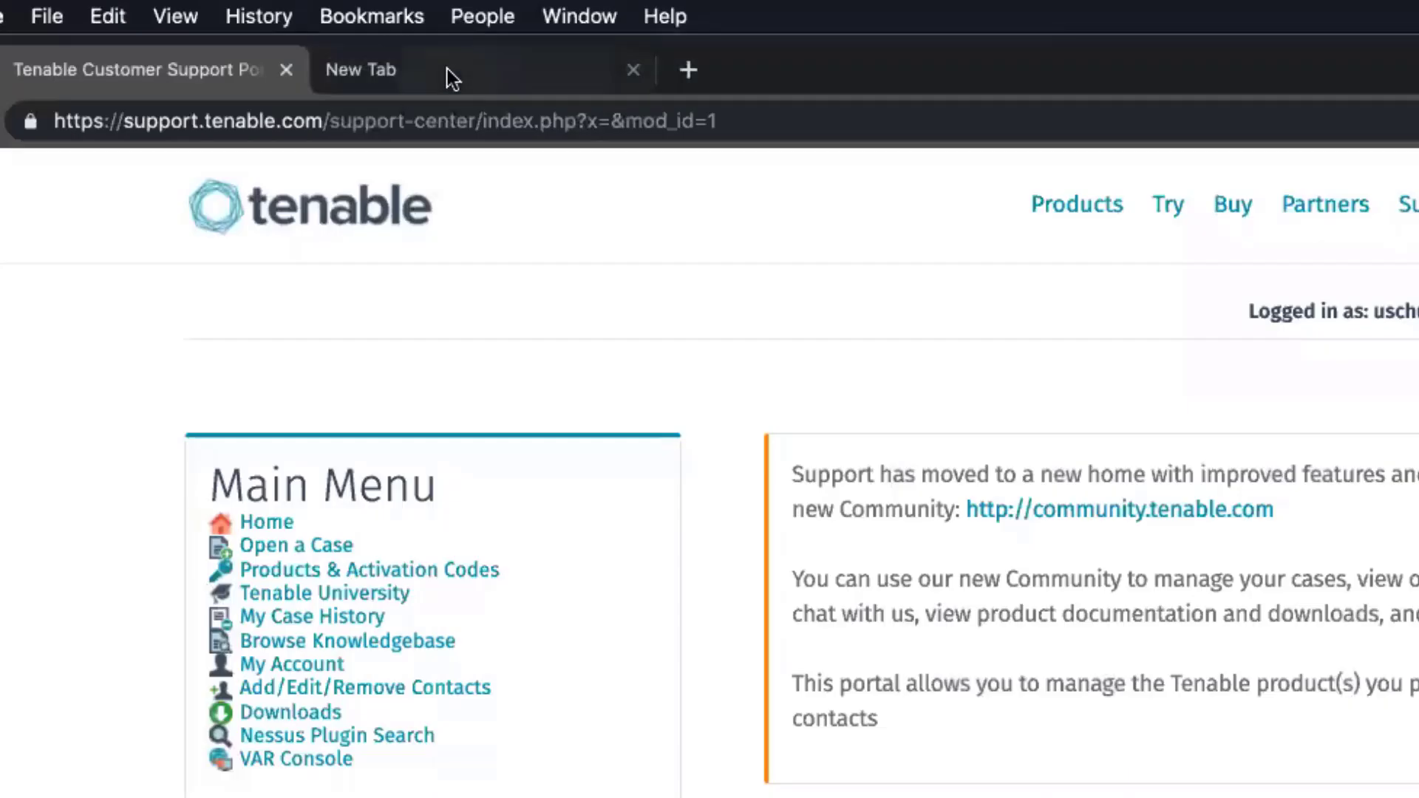
Step: Load the pasted plugins.nessus.org offline.php license page in a new Chrome tab
{"action": "left_click", "coordinate": [447, 69]}
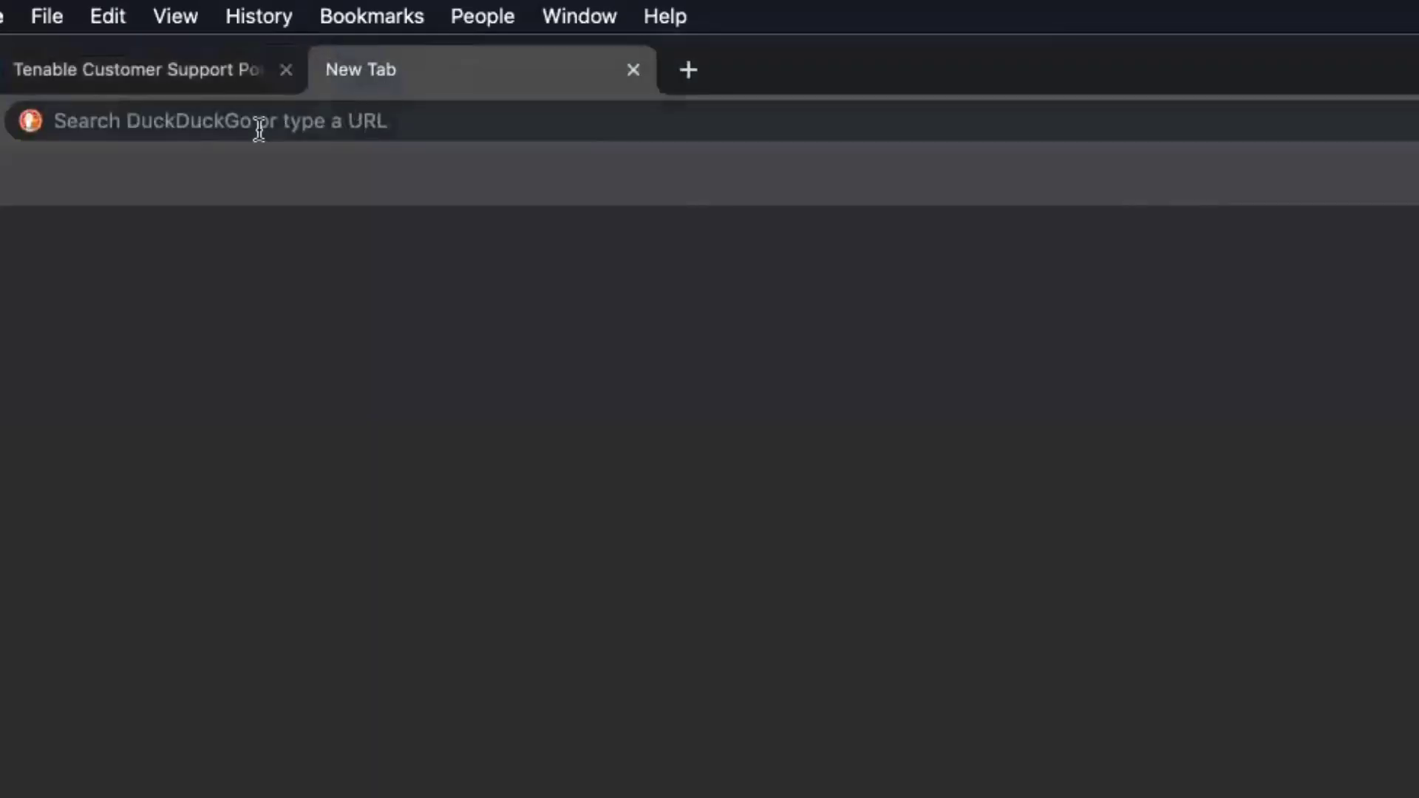
{"action": "left_click", "coordinate": [258, 123]}
{"action": "key", "text": "super+v"}
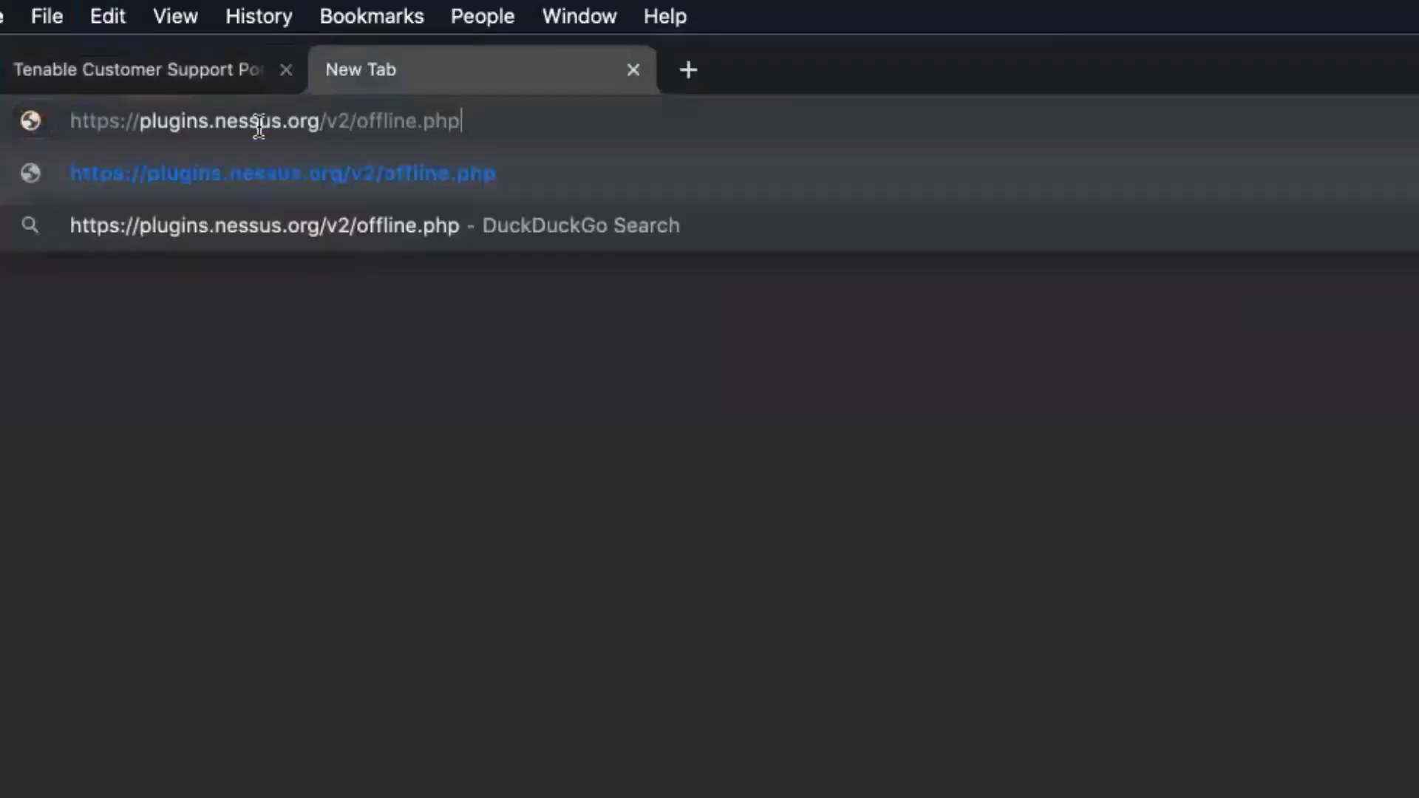
{"action": "key", "text": "Return"}
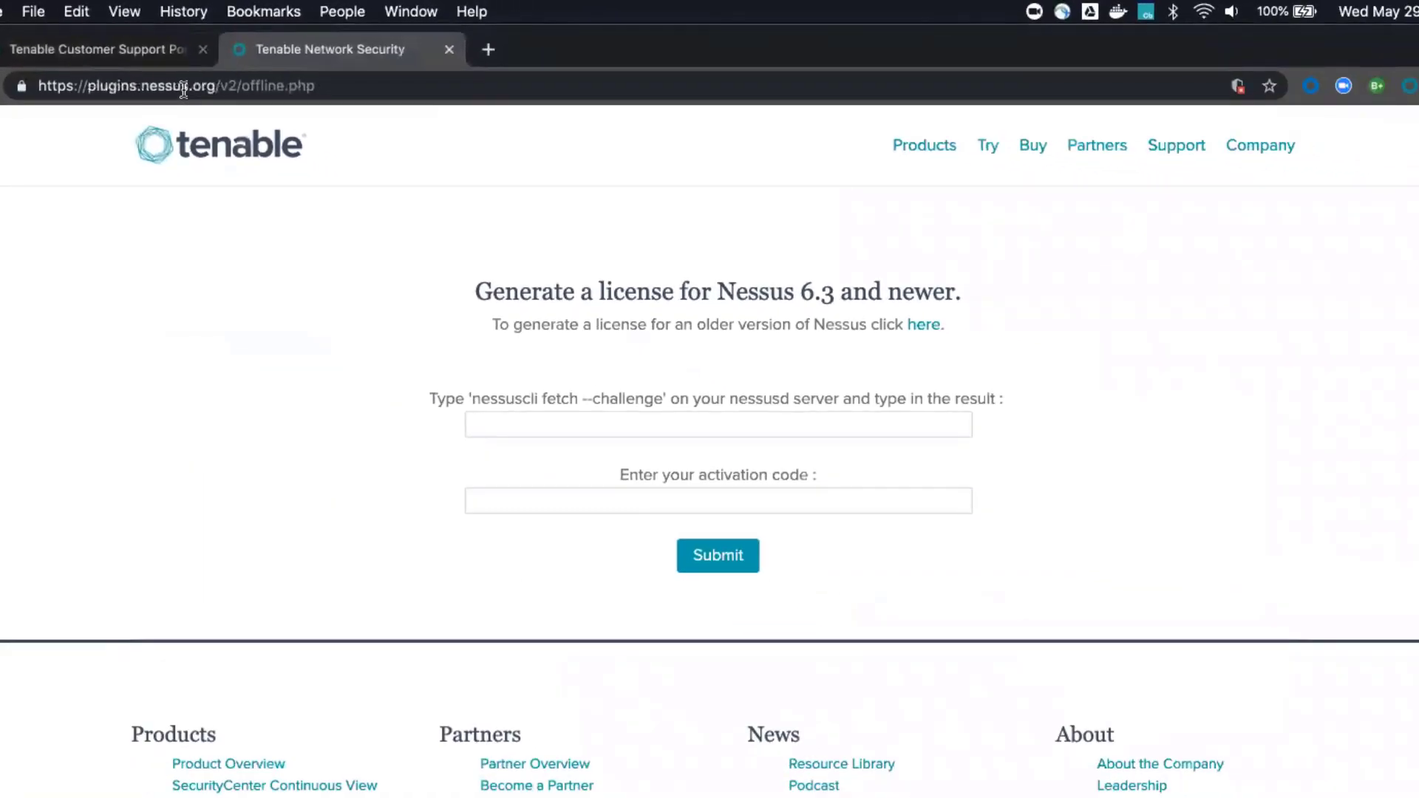
Step: Focus the activation and challenge code fields and dismiss the field suggestions
{"action": "left_click", "coordinate": [525, 501]}
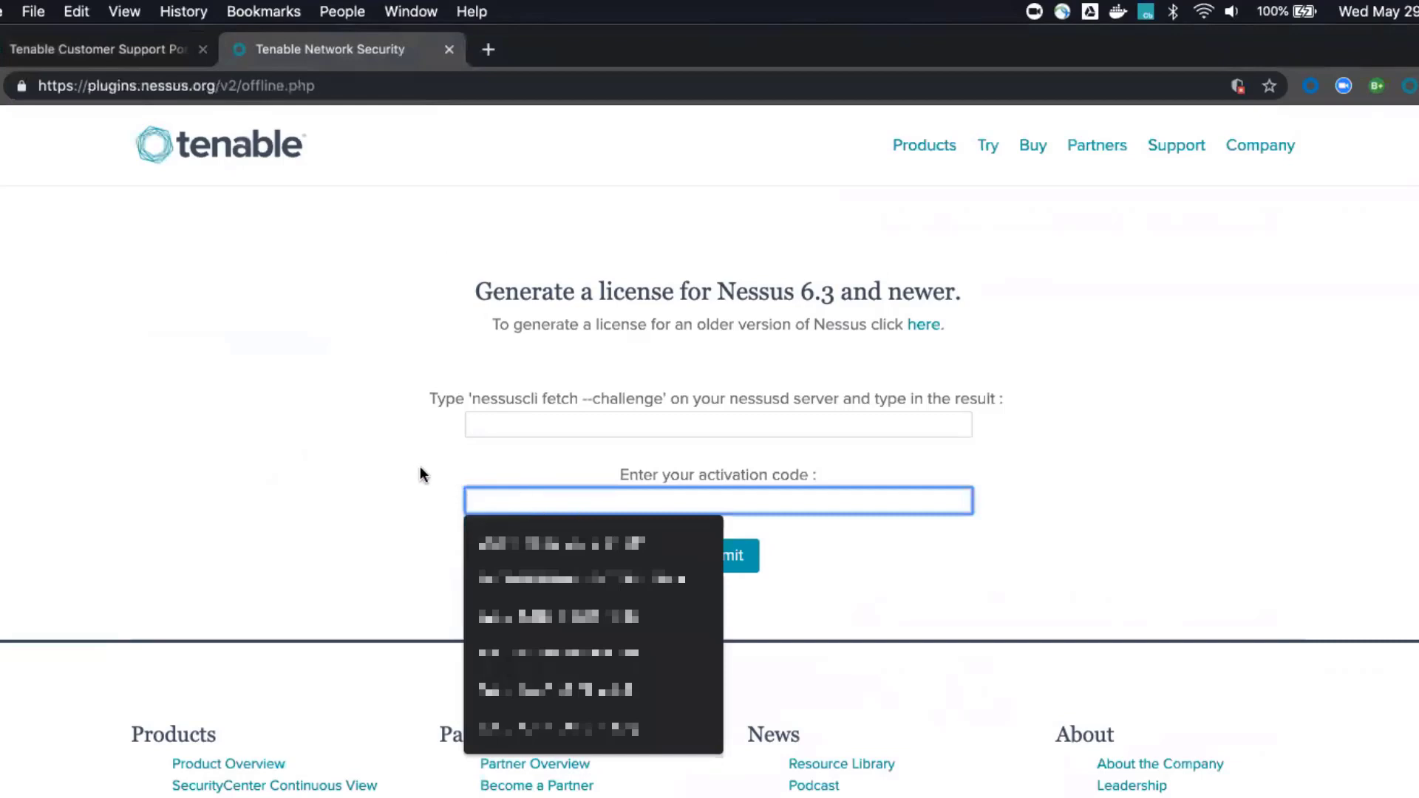
{"action": "left_click", "coordinate": [506, 425]}
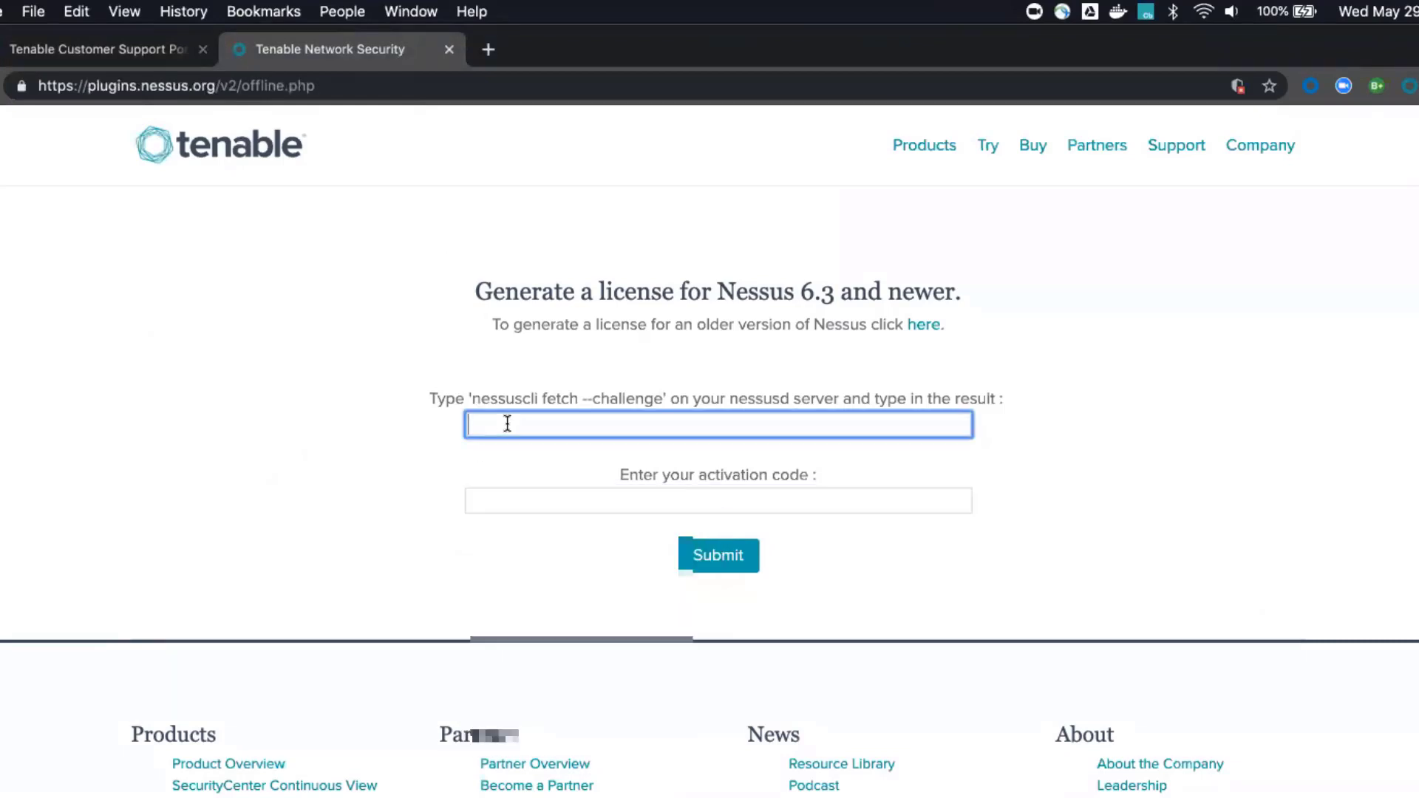
{"action": "left_click", "coordinate": [383, 453]}
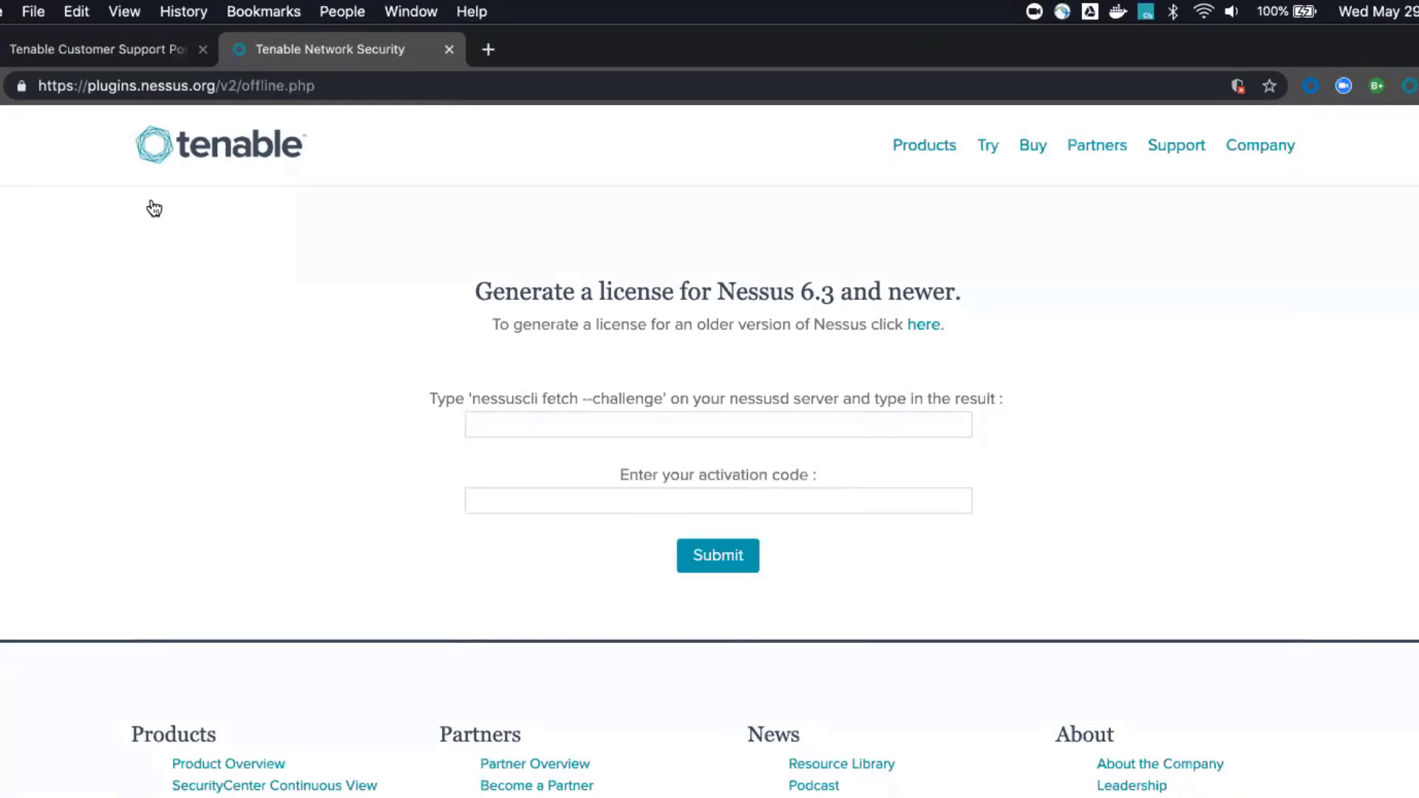
Step: Copy the challenge code from the terminal and paste it into the page's challenge field
{"action": "key", "text": "super+Tab"}
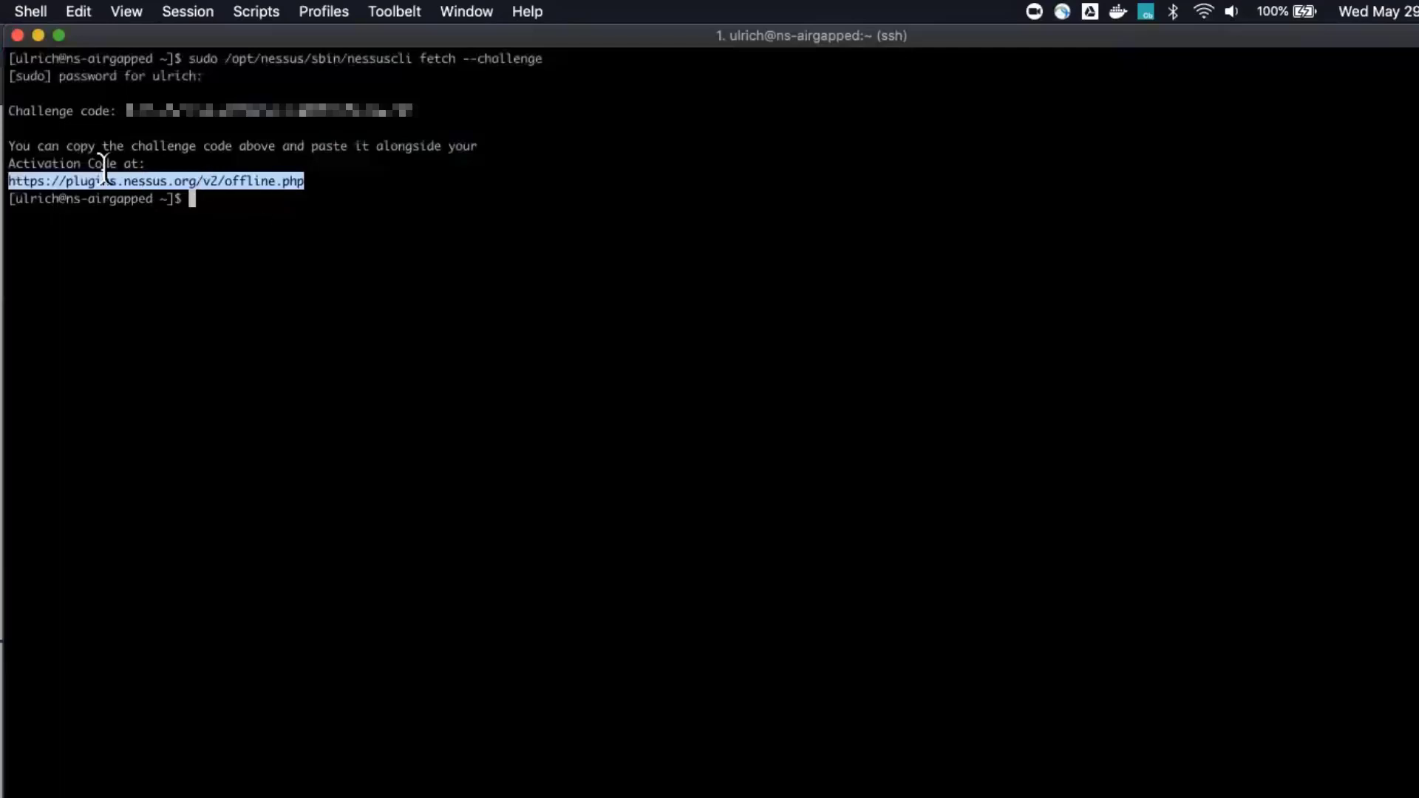
{"action": "double_click", "coordinate": [157, 111]}
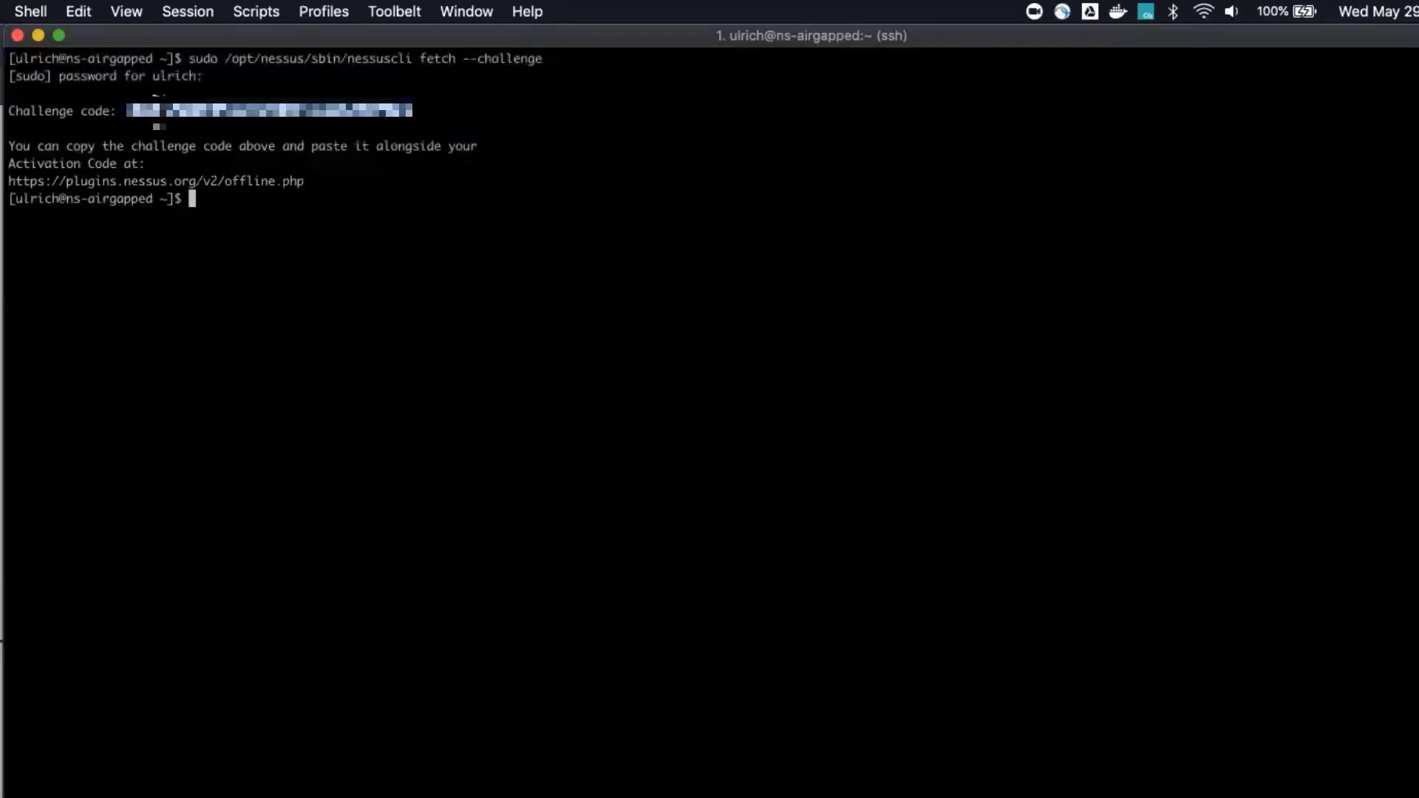
{"action": "key", "text": "super+Tab"}
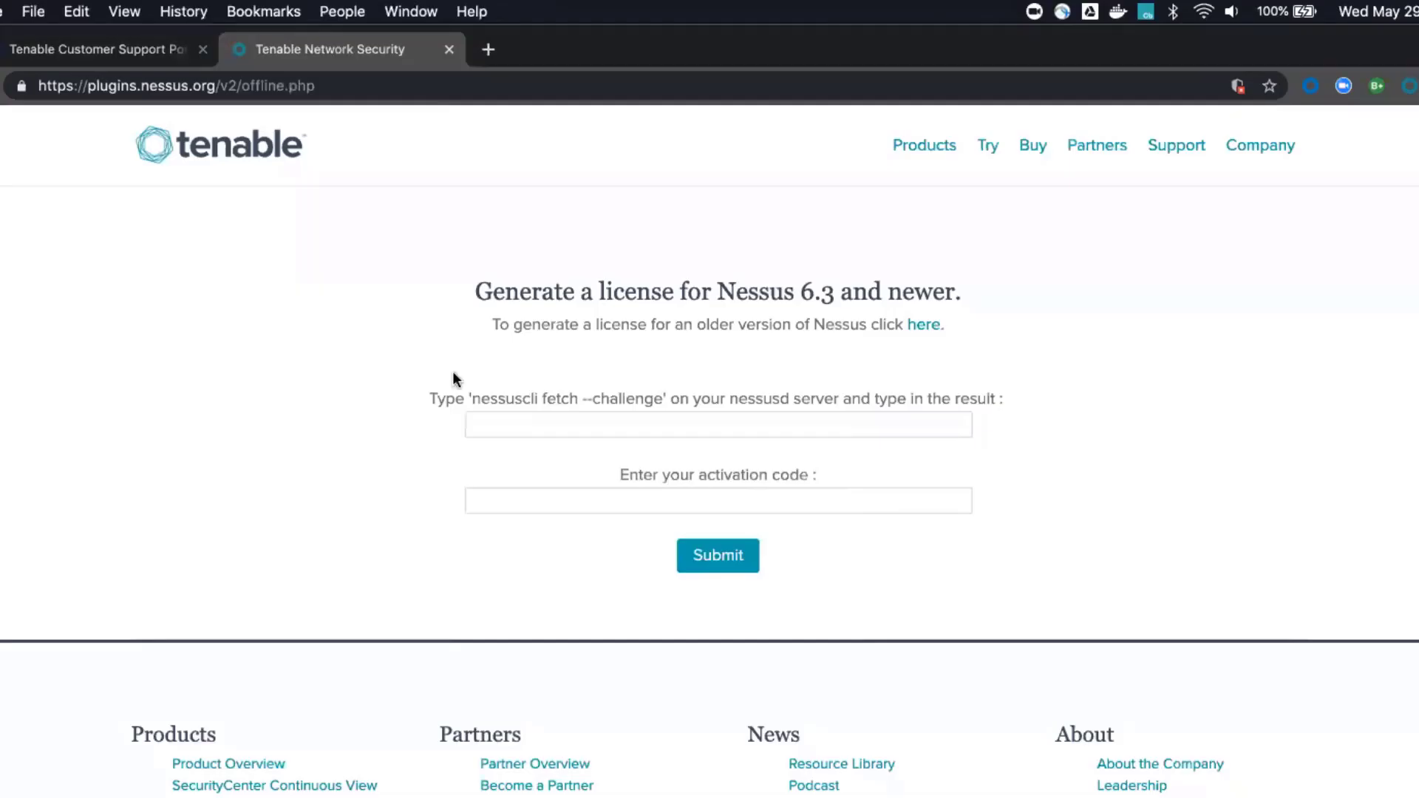
{"action": "left_click", "coordinate": [523, 426]}
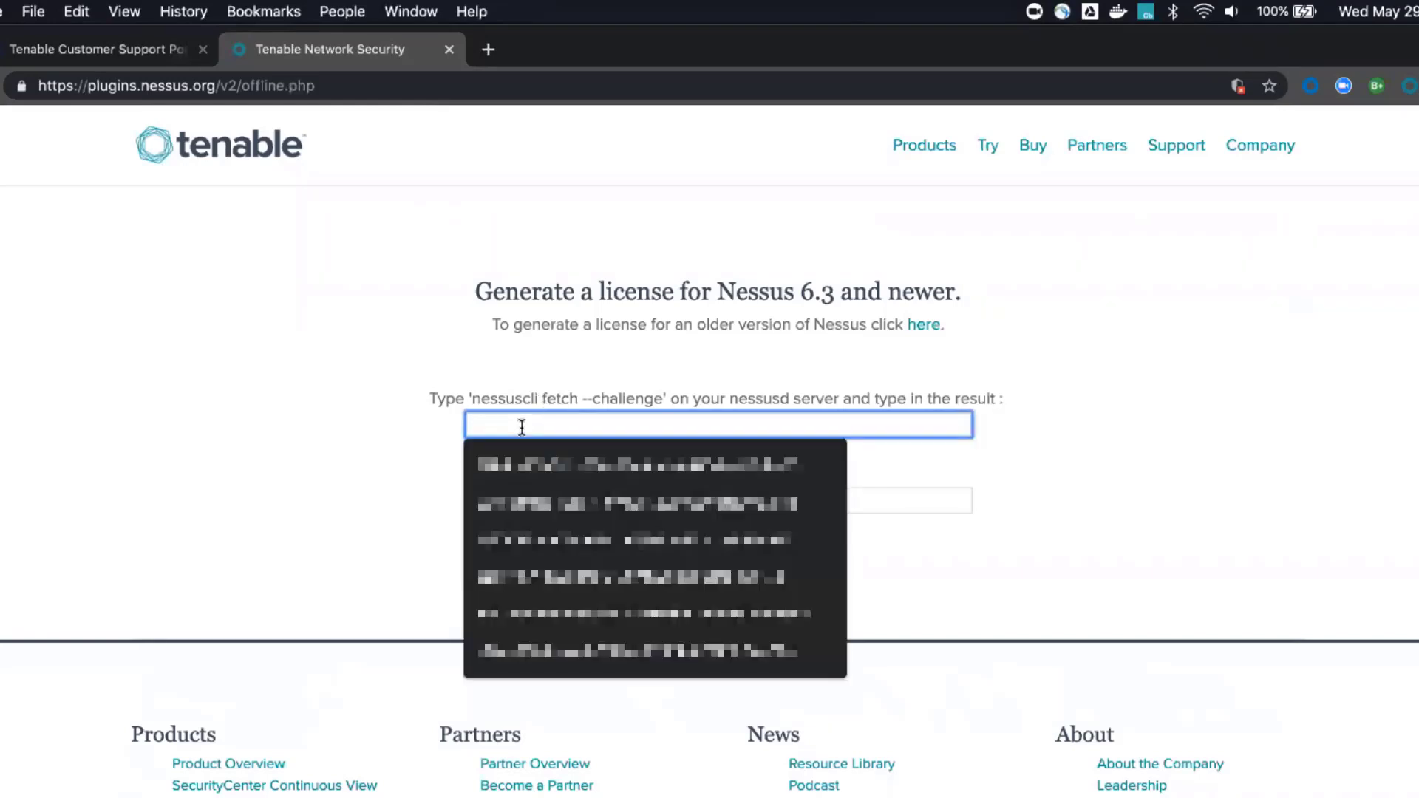
{"action": "key", "text": "super+v"}
{"action": "left_click", "coordinate": [384, 427]}
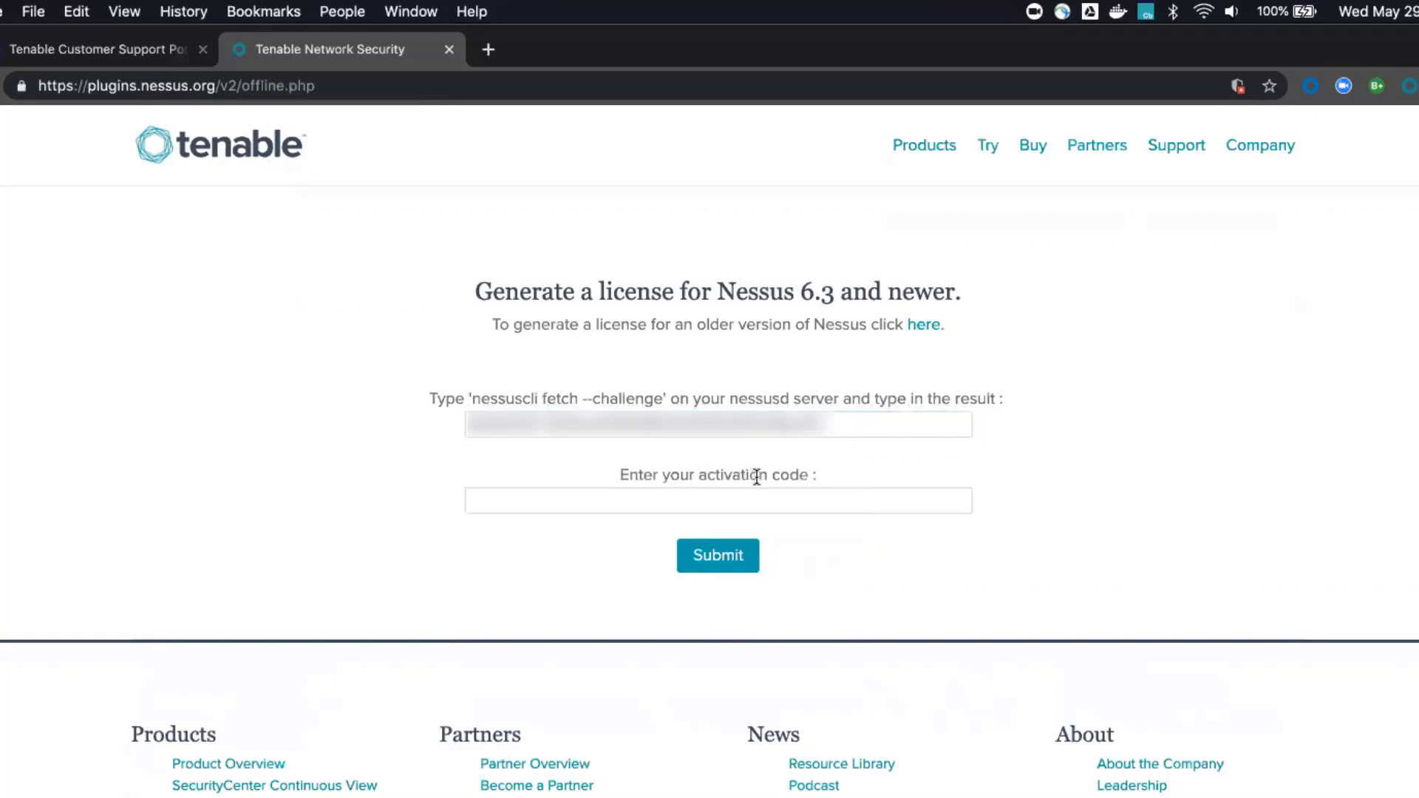
Step: In the Support Portal's Products & Activation Codes, expand Nessus Professional and select its activation code
{"action": "left_click", "coordinate": [95, 52]}
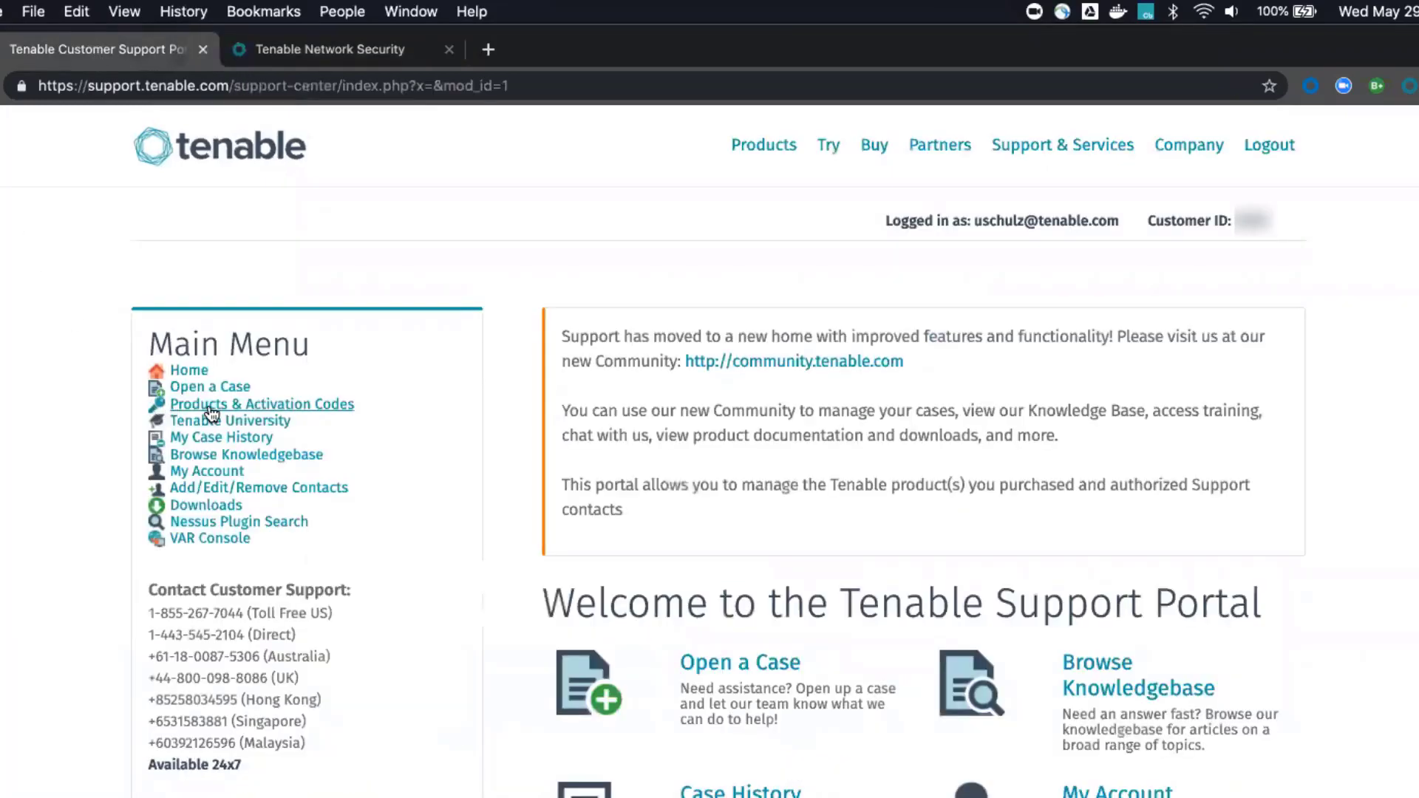
{"action": "left_click", "coordinate": [249, 405]}
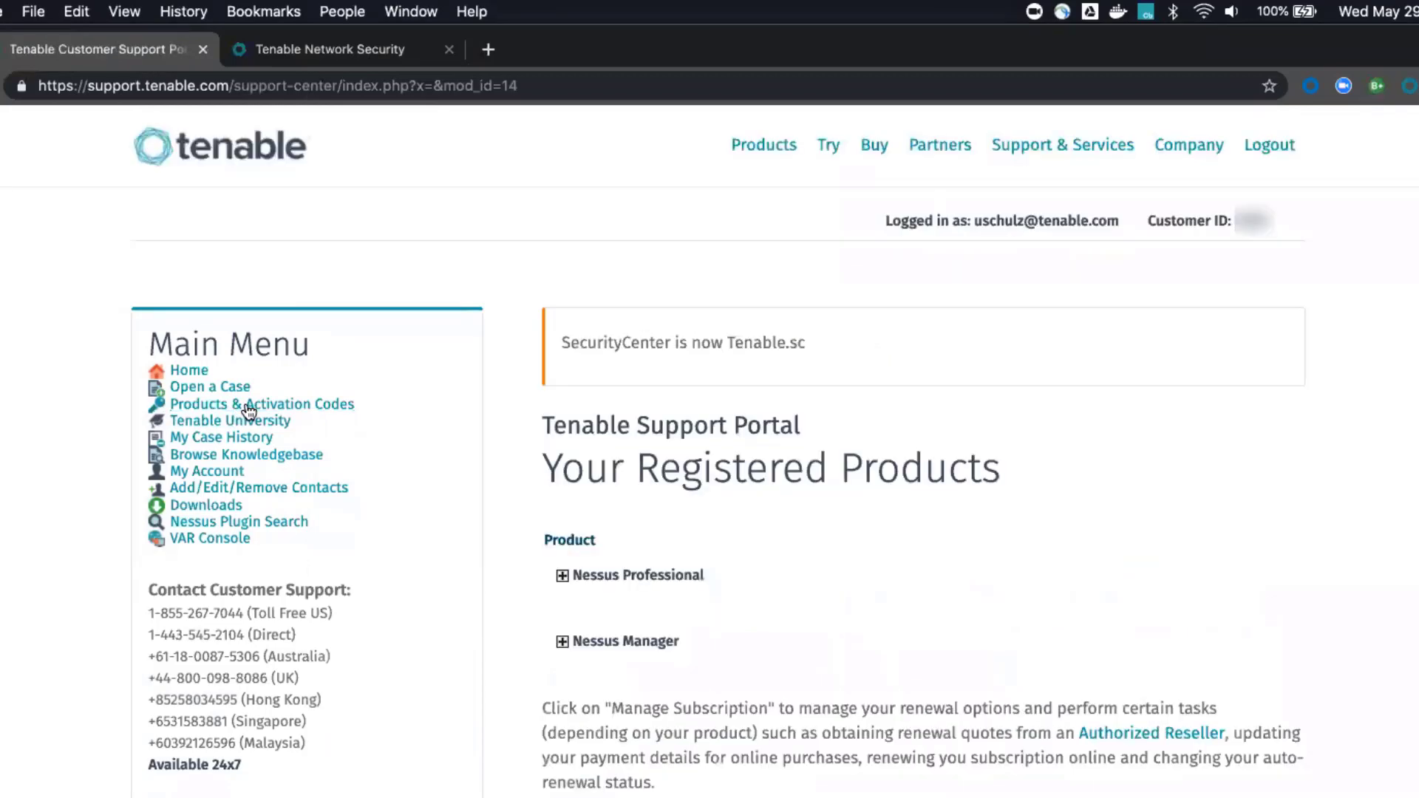
{"action": "left_click", "coordinate": [560, 578]}
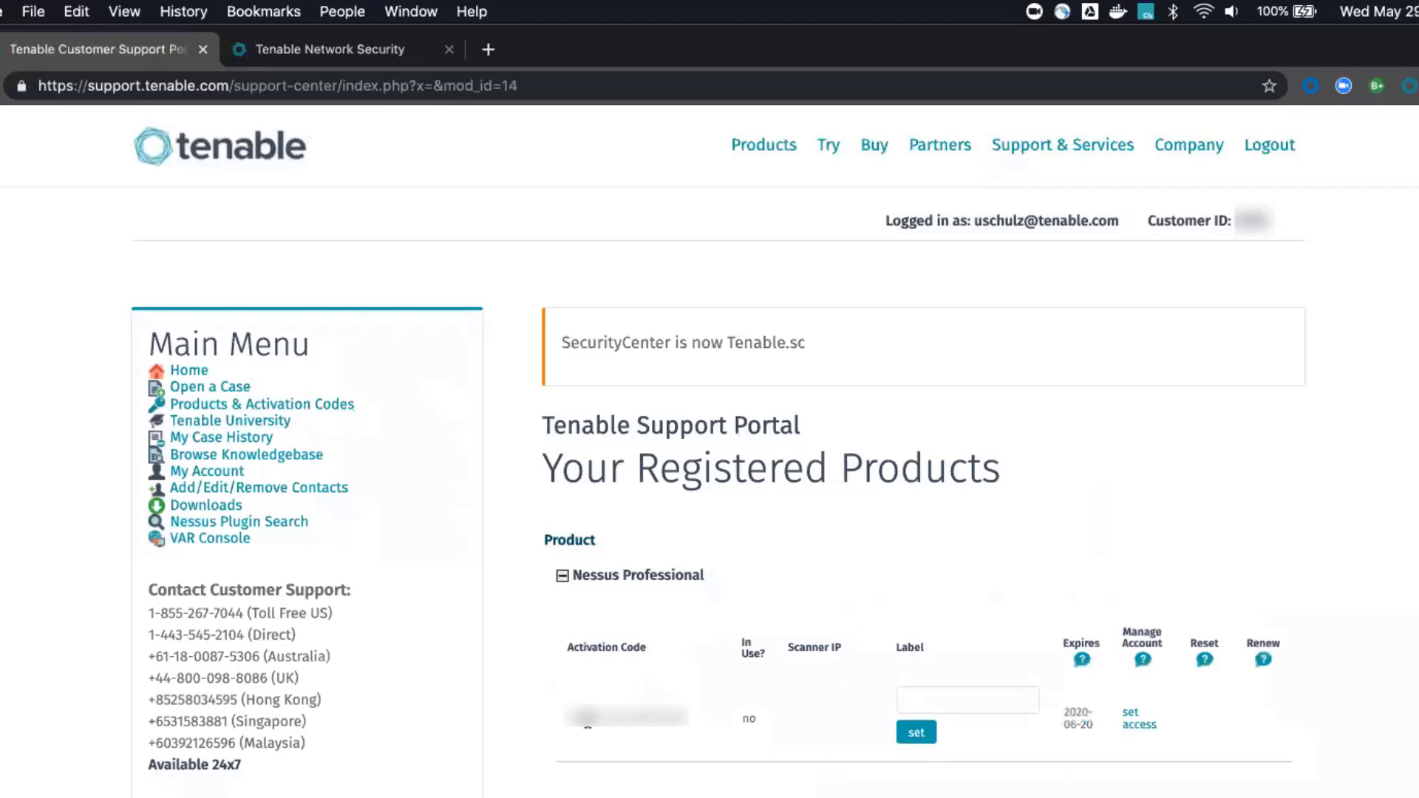
{"action": "left_click_drag", "start_coordinate": [566, 717], "coordinate": [689, 717]}
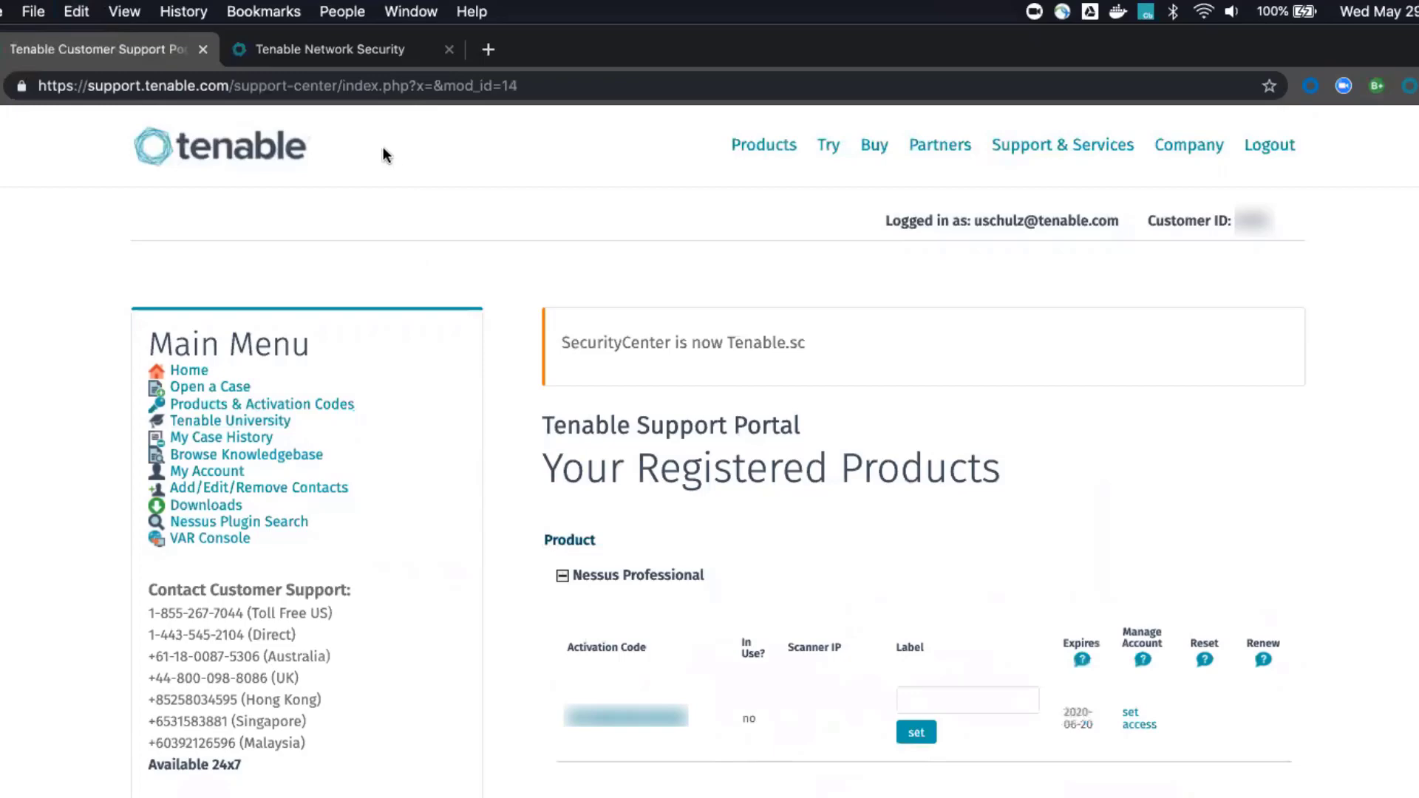
Step: Fill the activation code field on the offline license page and submit both codes
{"action": "left_click", "coordinate": [326, 57]}
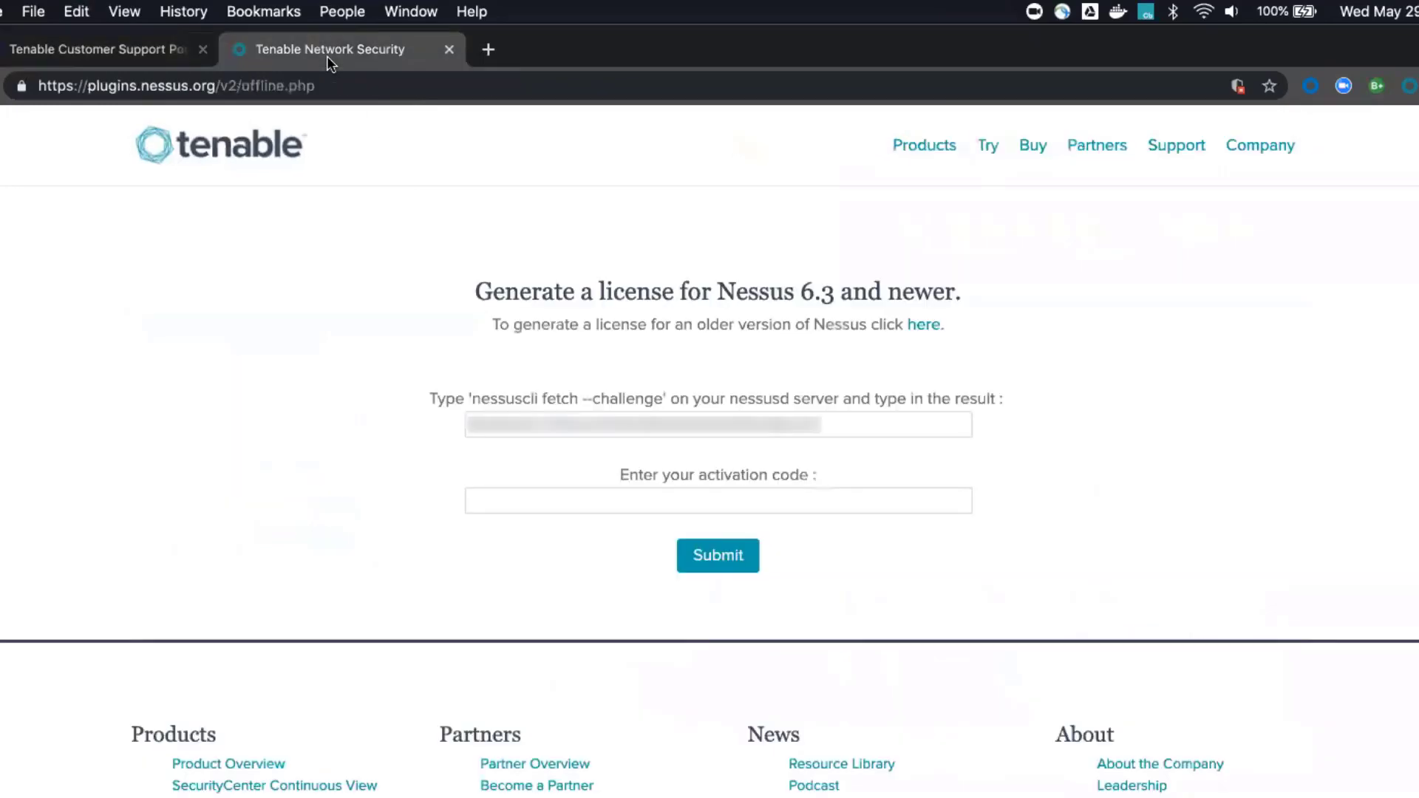
{"action": "left_click", "coordinate": [523, 504]}
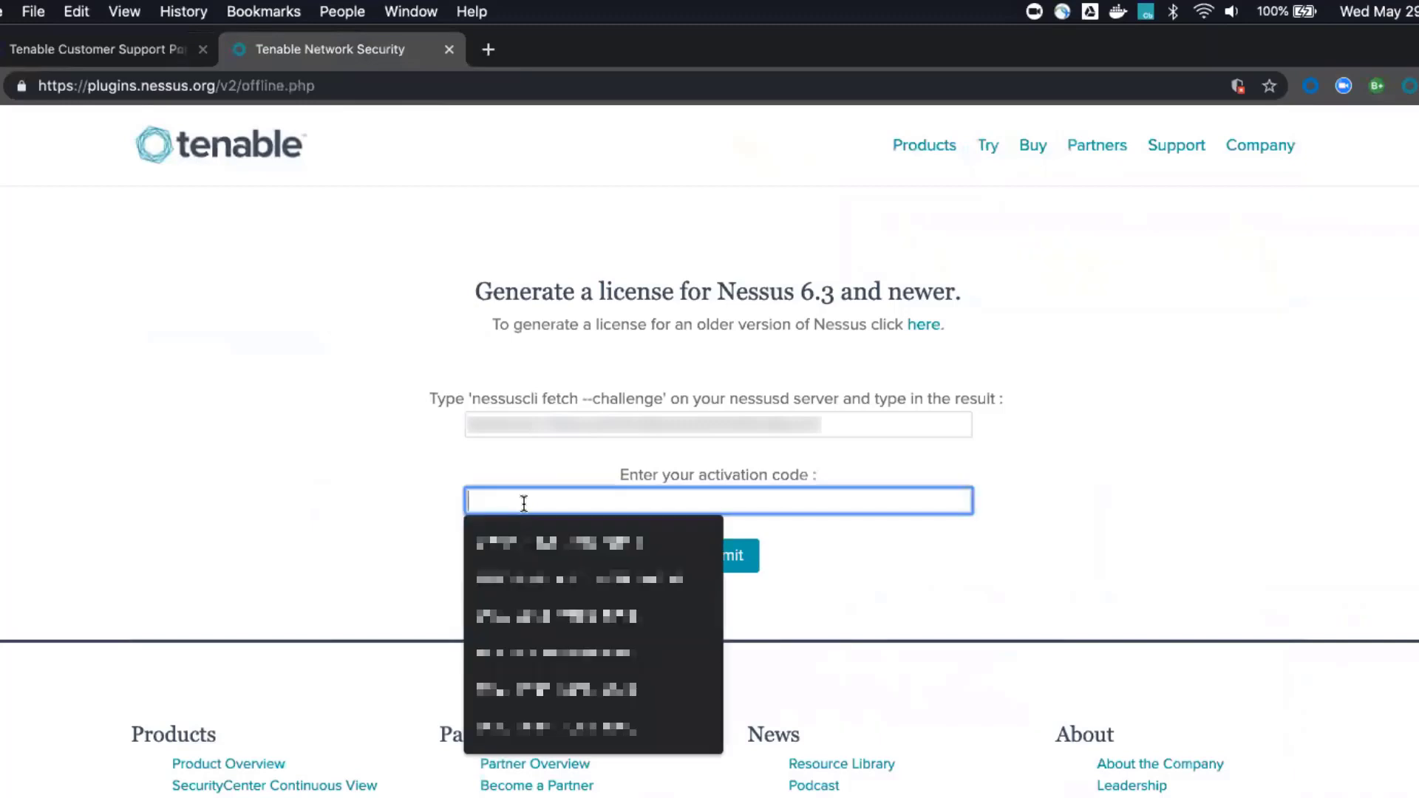
{"action": "key", "text": "super+v"}
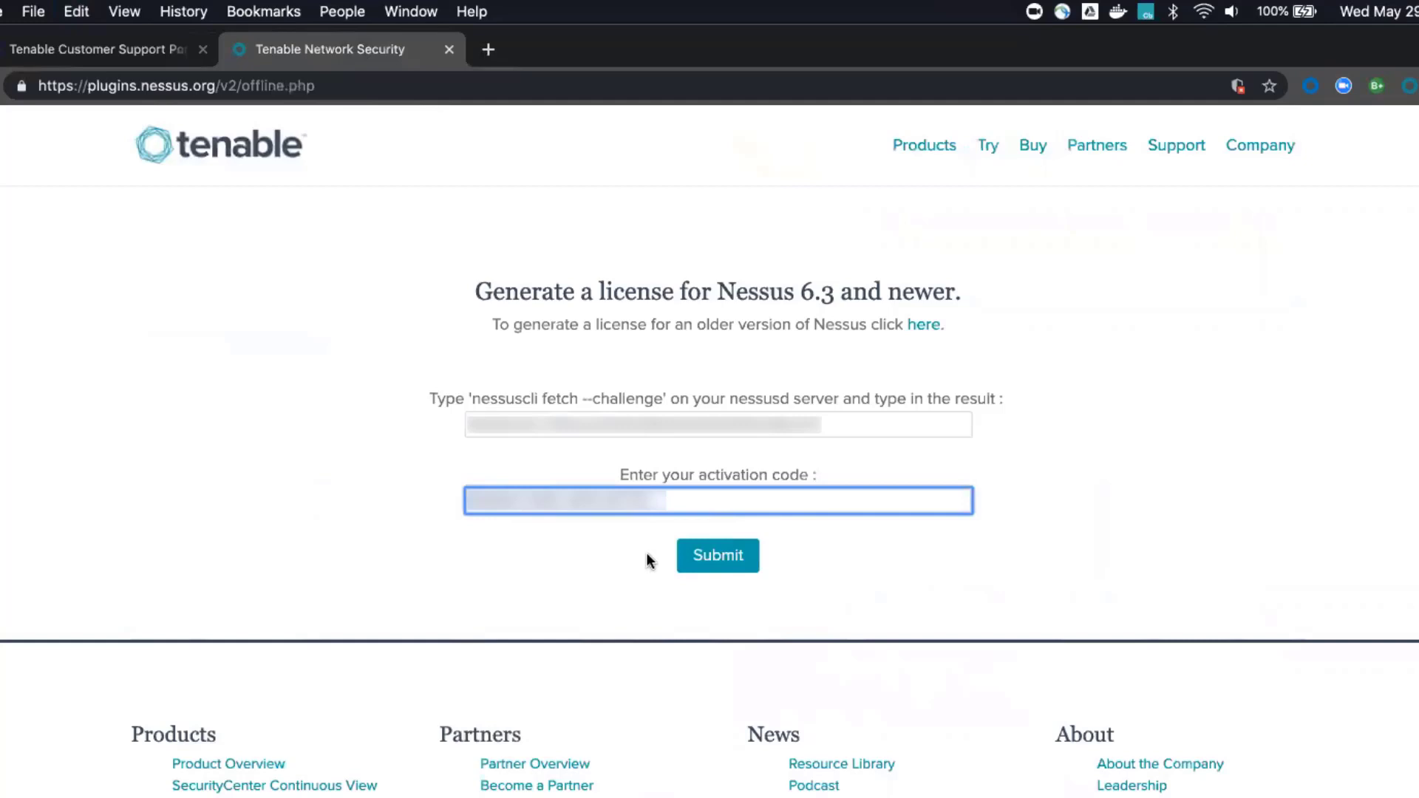
{"action": "left_click", "coordinate": [721, 568]}
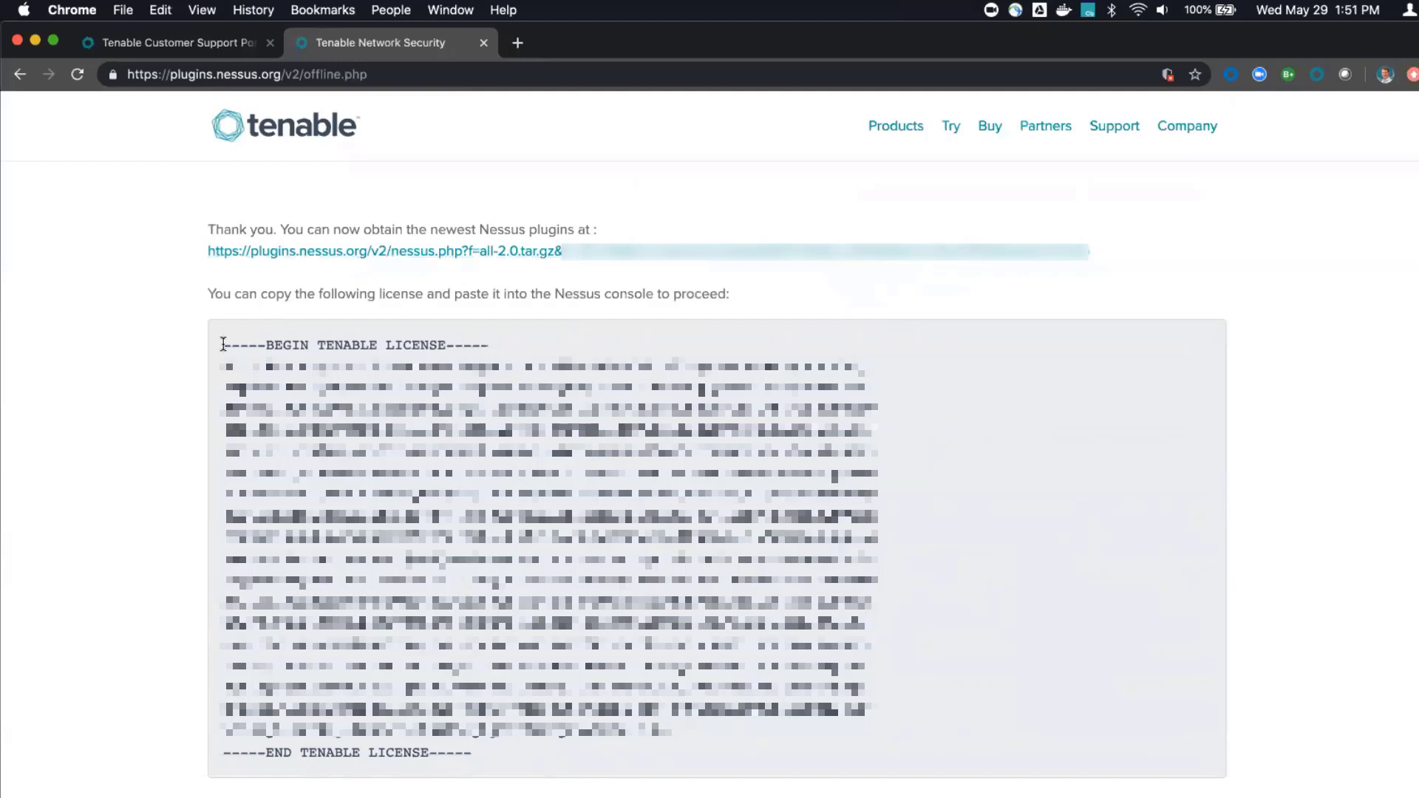
Step: Select the license from BEGIN TENABLE LICENSE to END TENABLE LICENSE and copy it
{"action": "left_click_drag", "start_coordinate": [223, 346], "coordinate": [475, 659]}
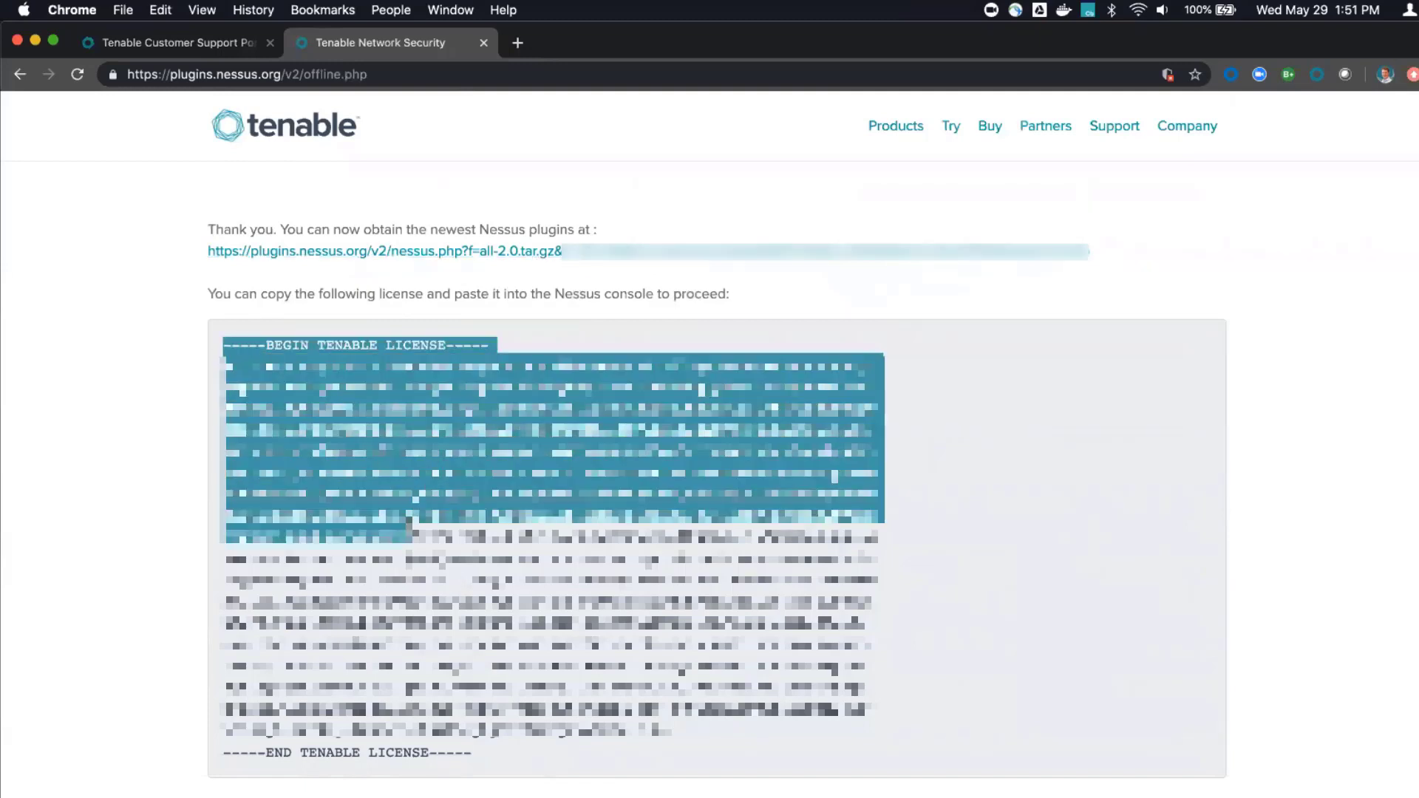
{"action": "left_click_drag", "start_coordinate": [475, 658], "coordinate": [494, 746]}
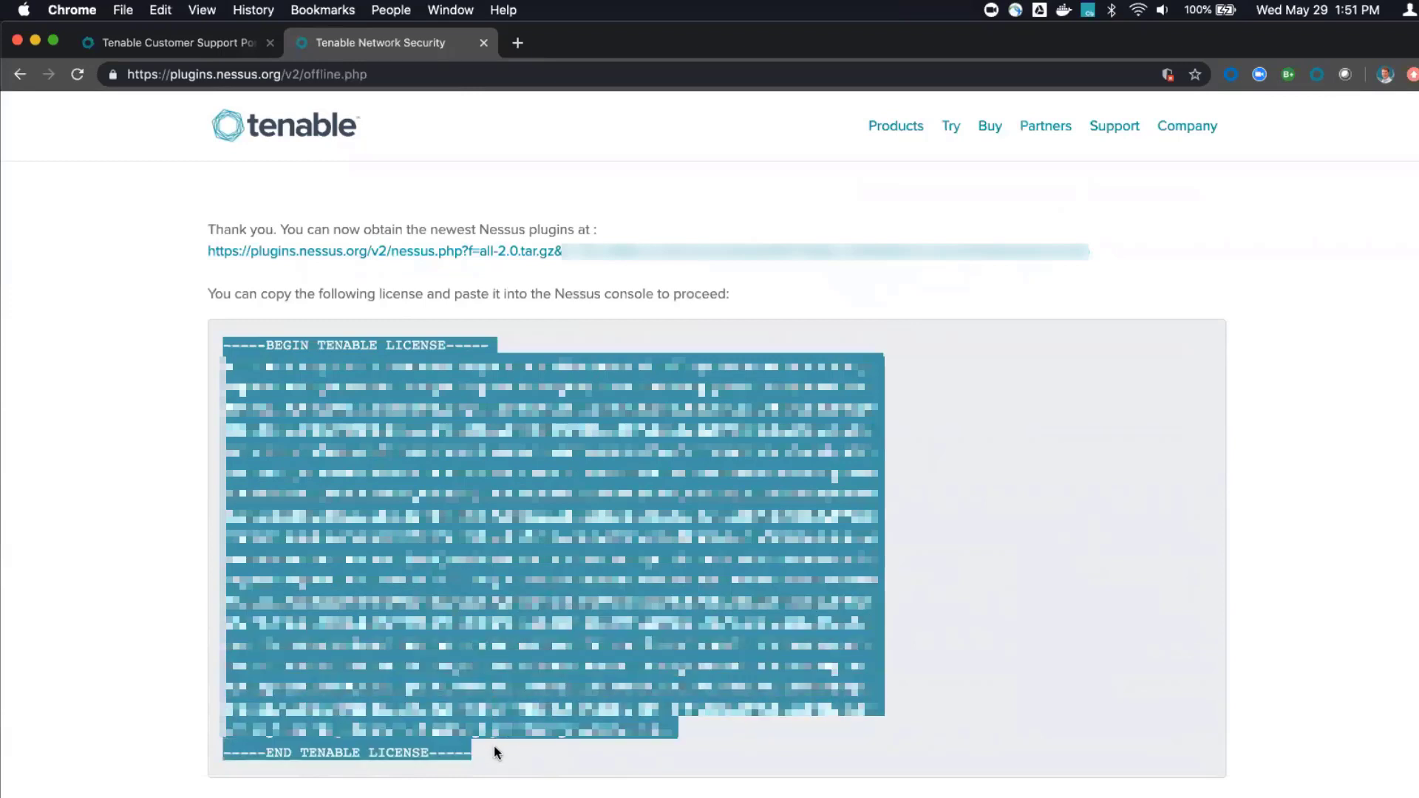
{"action": "key", "text": "super+c"}
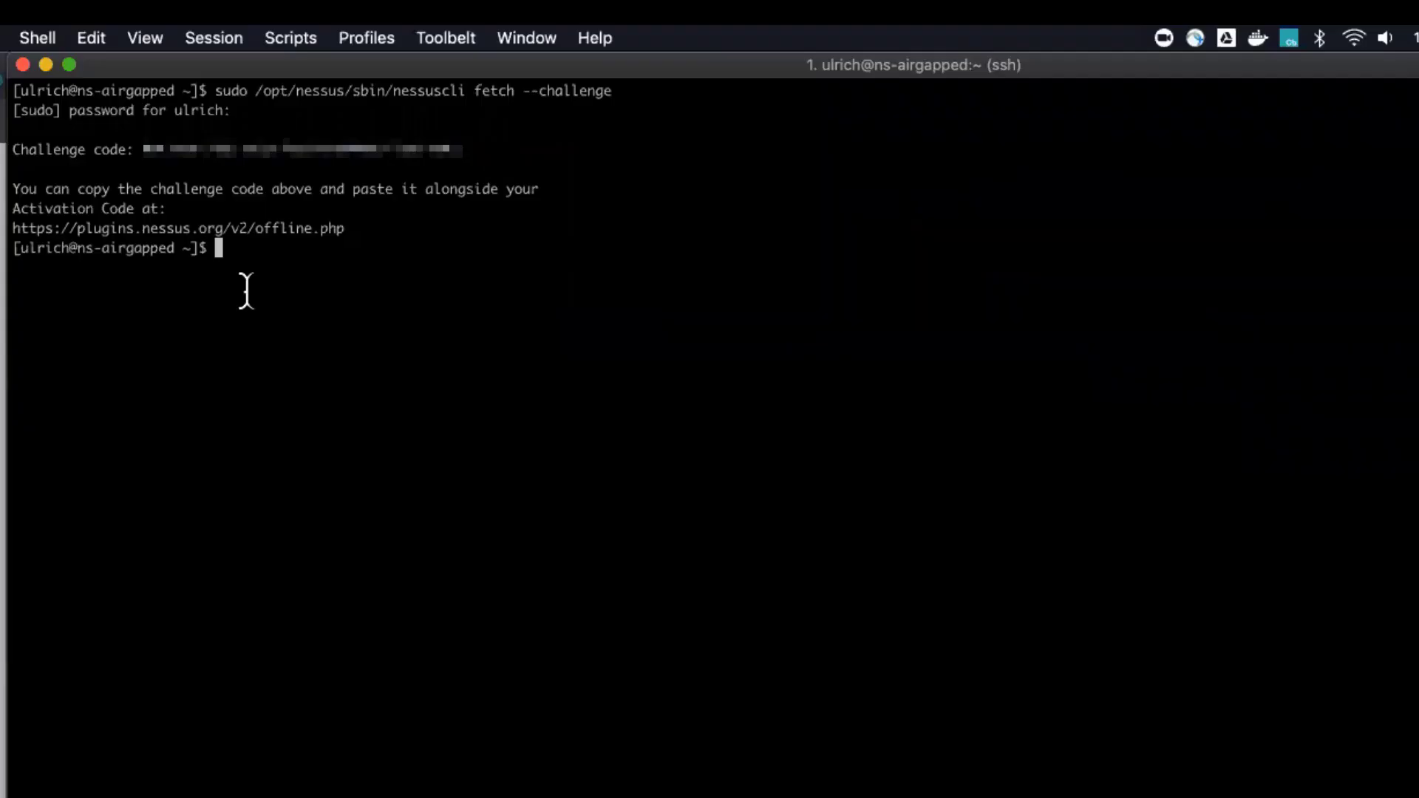
{"action": "type", "text": "vi"}
{"action": "type", "text": " /tm"}
{"action": "type", "text": "p/license"}
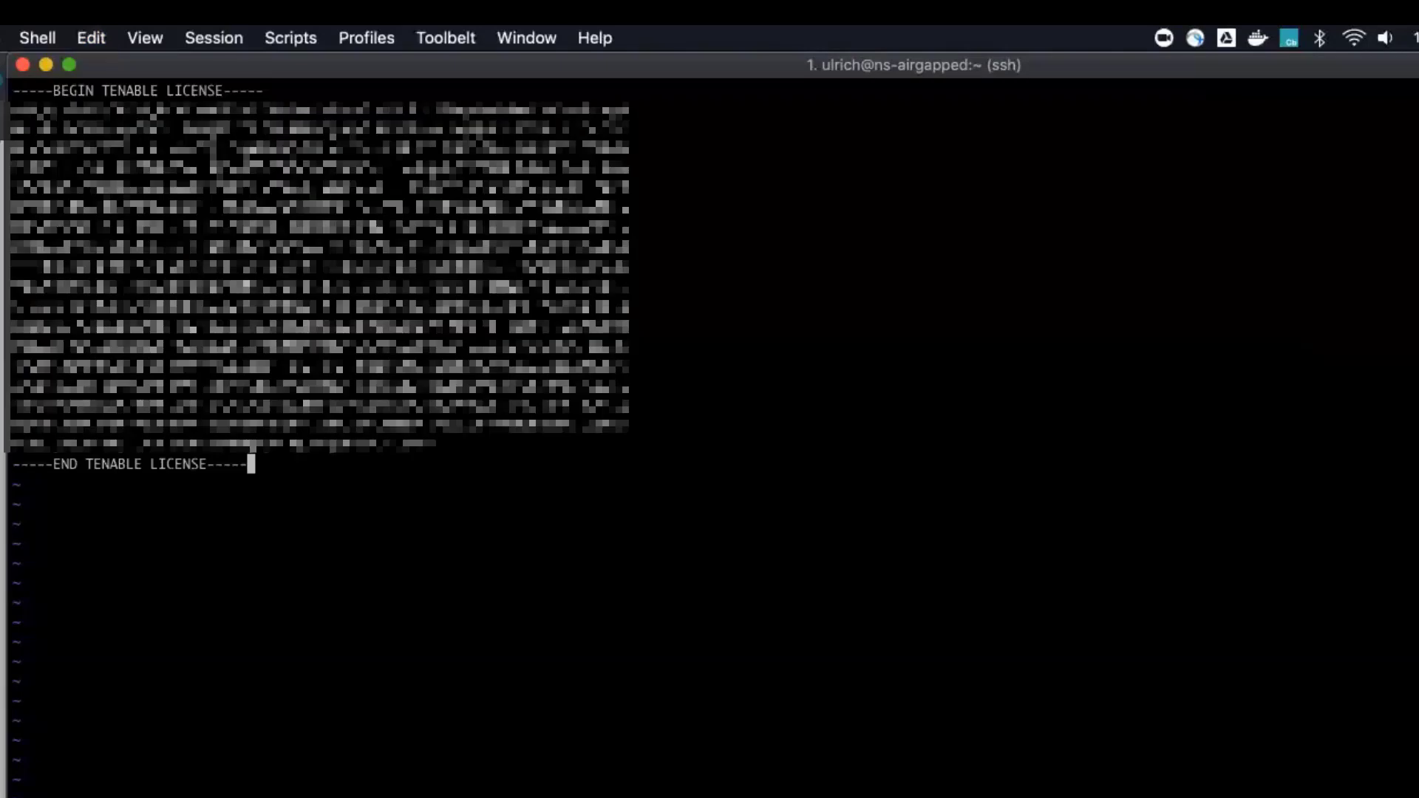
Step: Leave vi insert mode and write /tmp/license with :wq
{"action": "key", "text": "Escape"}
{"action": "type", "text": ":wq"}
{"action": "key", "text": "Return"}
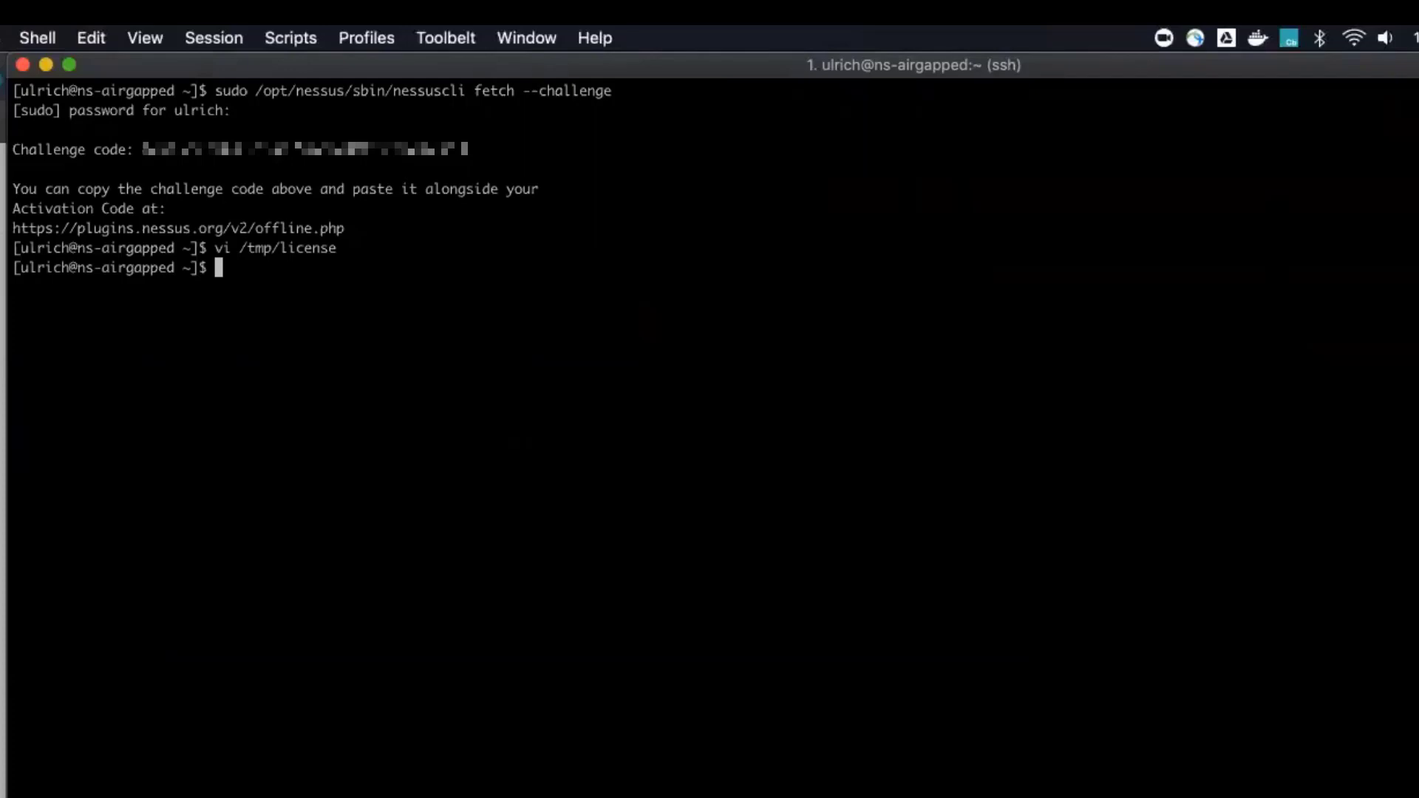
{"action": "type", "text": "su"}
{"action": "type", "text": "do /"}
{"action": "type", "text": "opt/nessus/"}
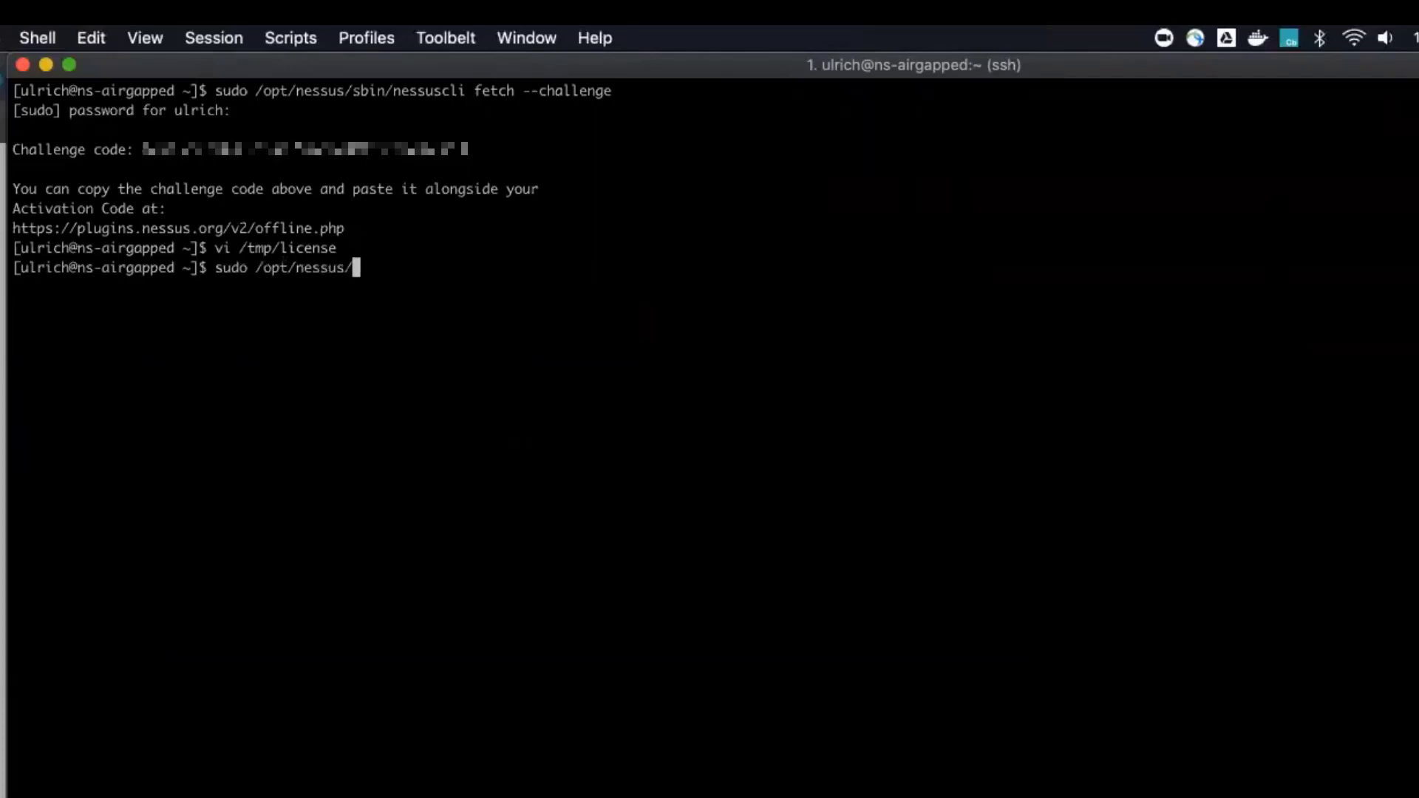
{"action": "type", "text": "sbin/"}
{"action": "type", "text": "nessus"}
{"action": "type", "text": "cli "}
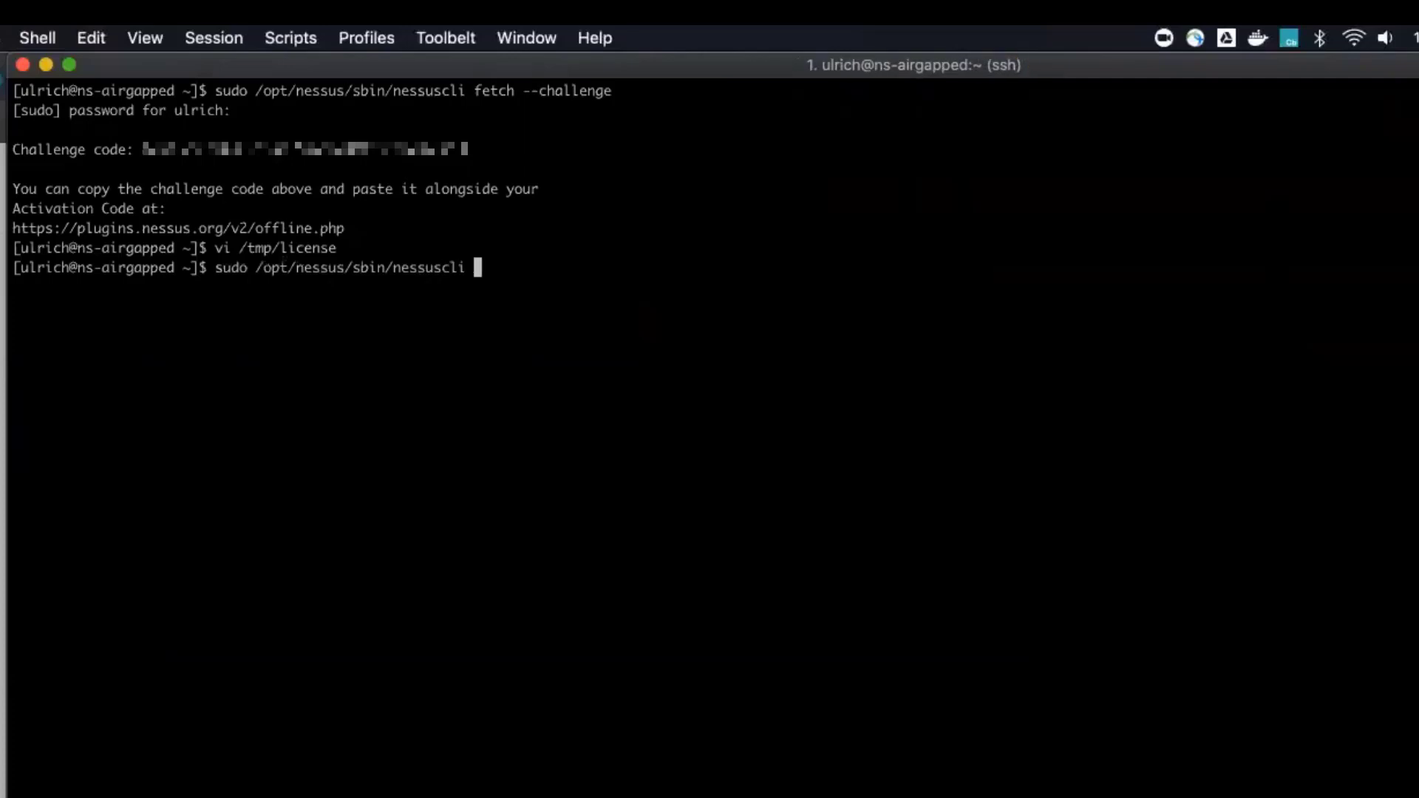
{"action": "type", "text": "fetch "}
{"action": "type", "text": "--registe"}
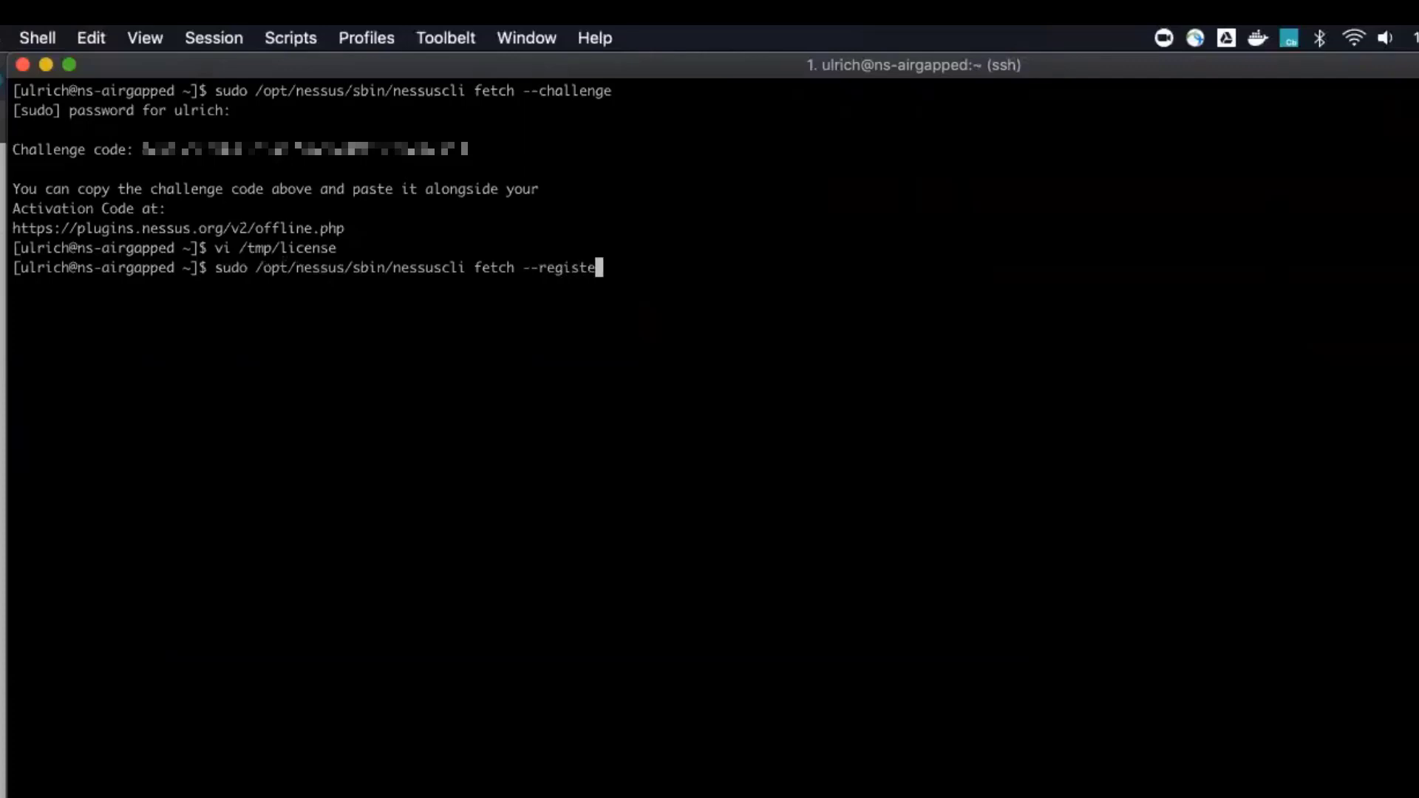
{"action": "type", "text": "r-of"}
{"action": "type", "text": "fline /"}
{"action": "type", "text": "tmp/li"}
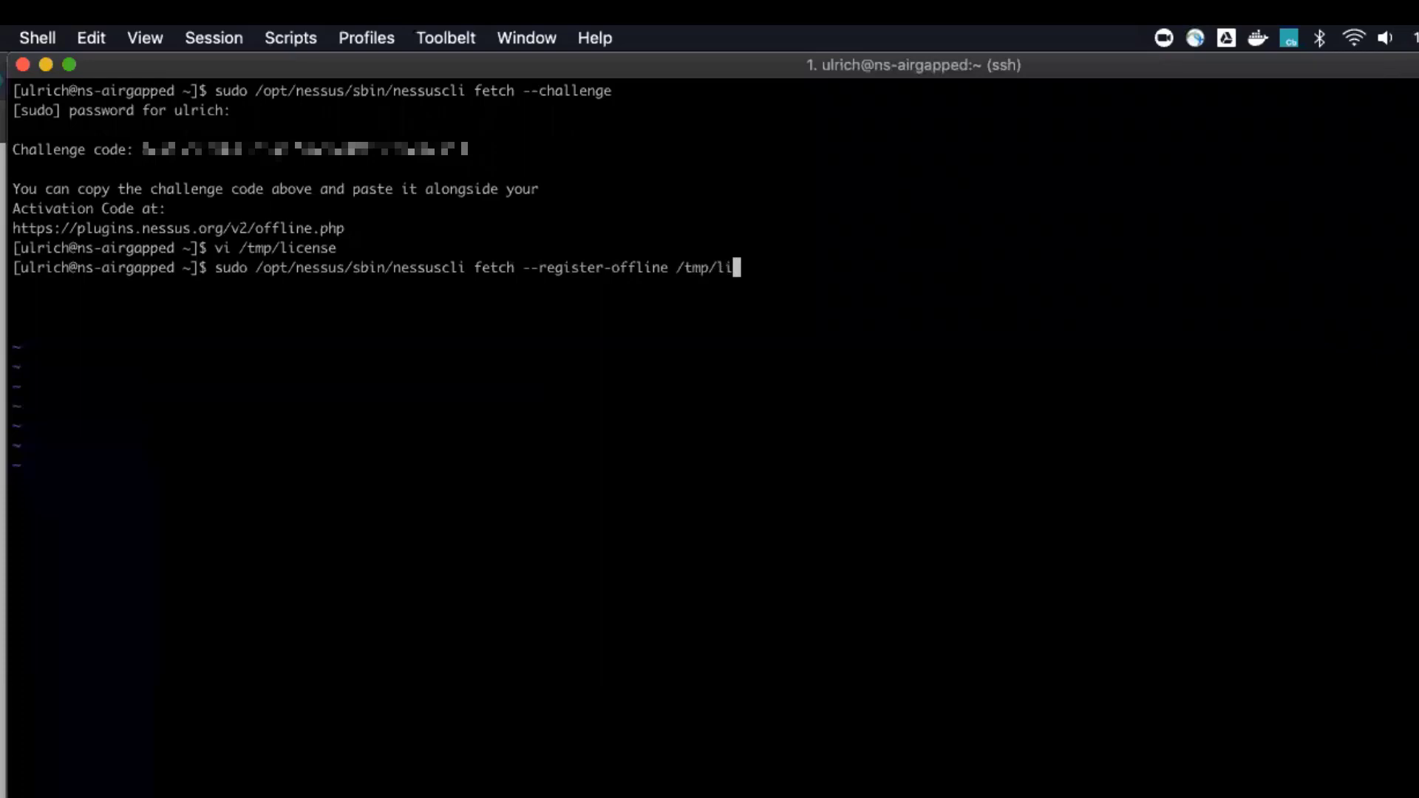
{"action": "type", "text": "cense"}
Step: Run sudo nessuscli fetch --register-offline /tmp/license to register Nessus
{"action": "key", "text": "Return"}
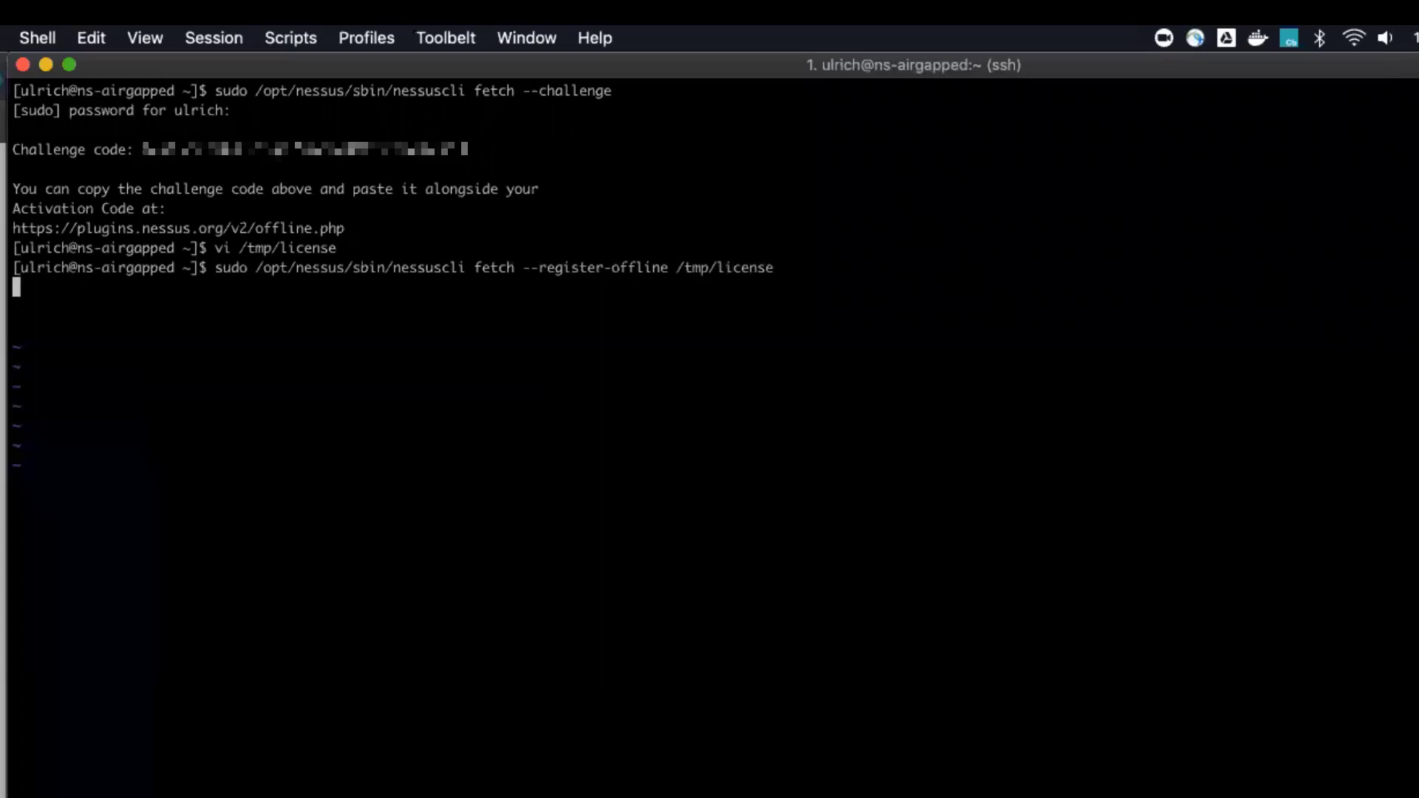